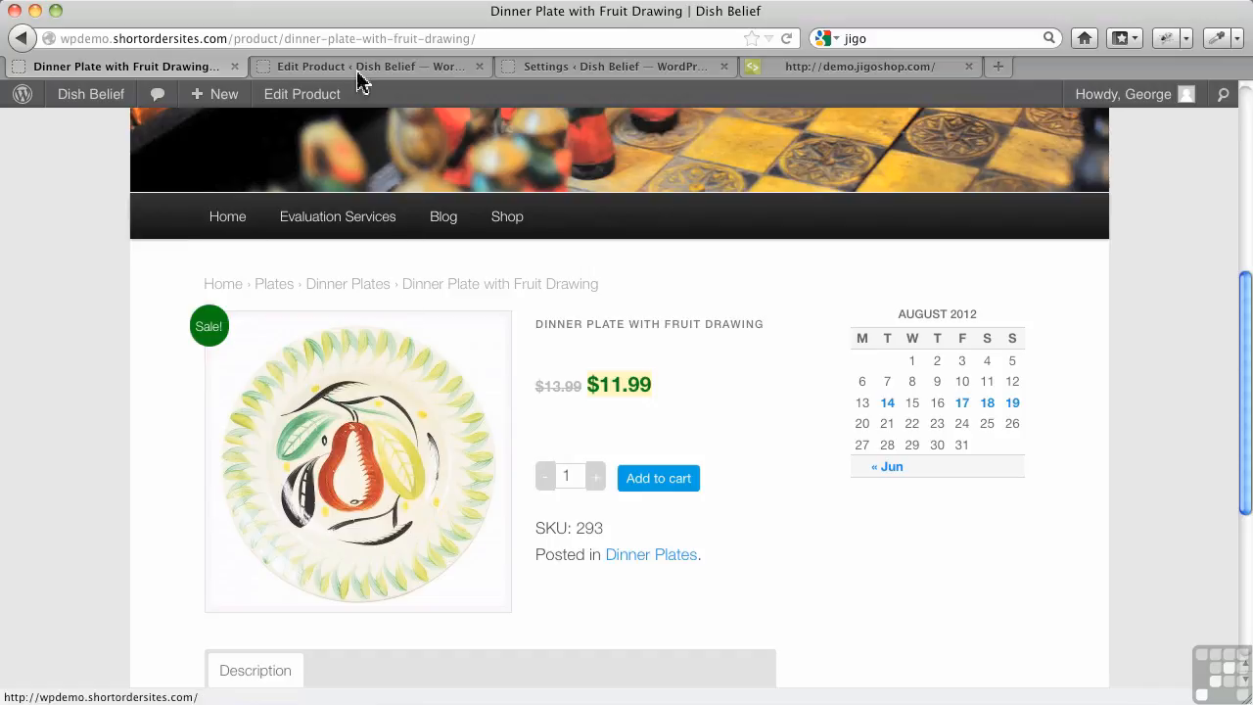
Step: Clear the sale price of the Dinner Plate with Fruit Drawing, update the product and reload its shop page
{"action": "left_click", "coordinate": [363, 65]}
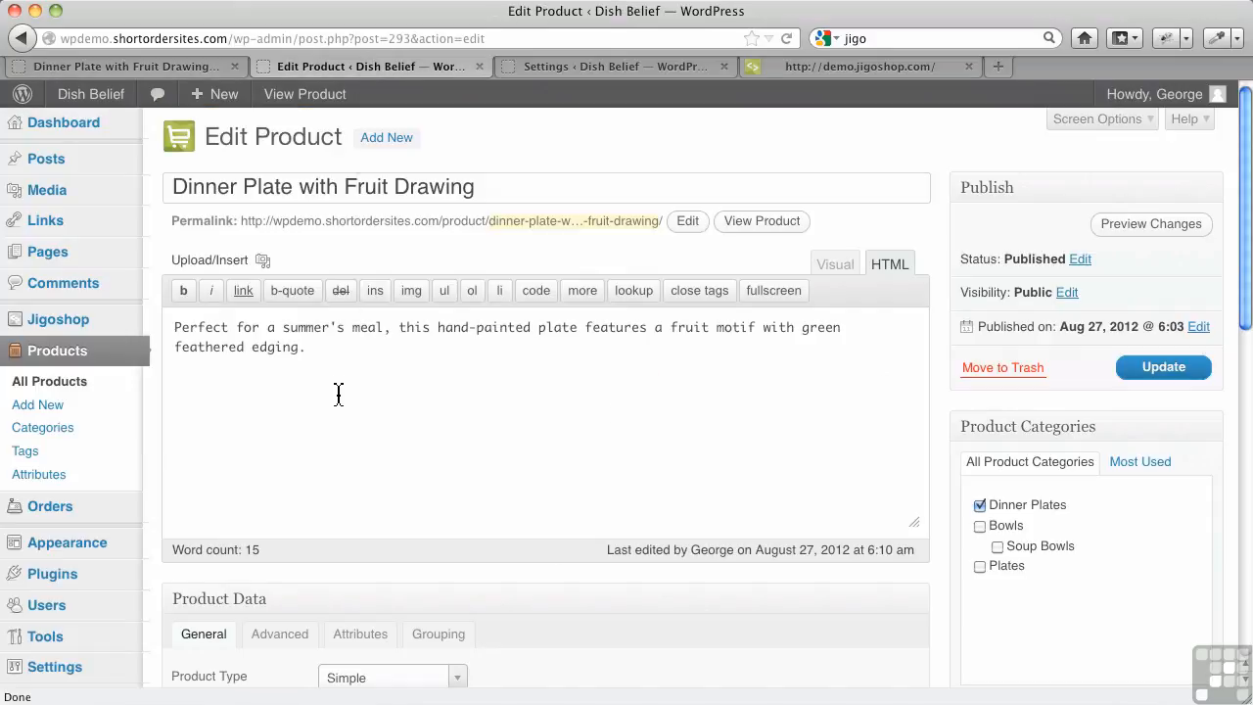
{"action": "scroll", "coordinate": [339, 393], "scroll_direction": "down", "scroll_amount": 5}
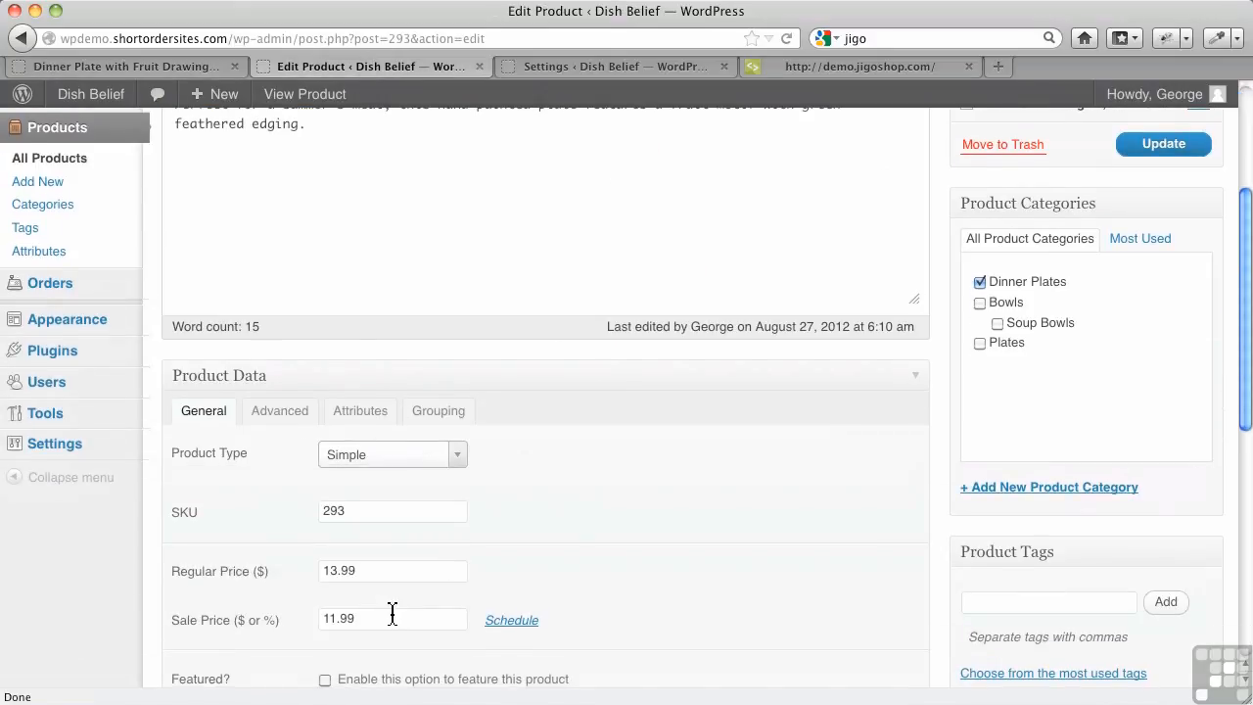
{"action": "left_click_drag", "start_coordinate": [385, 627], "coordinate": [294, 626]}
{"action": "key", "text": "BackSpace"}
{"action": "left_click", "coordinate": [575, 599]}
{"action": "scroll", "coordinate": [658, 599], "scroll_direction": "up", "scroll_amount": 1}
{"action": "scroll", "coordinate": [658, 599], "scroll_direction": "up", "scroll_amount": 5}
{"action": "left_click", "coordinate": [1158, 376]}
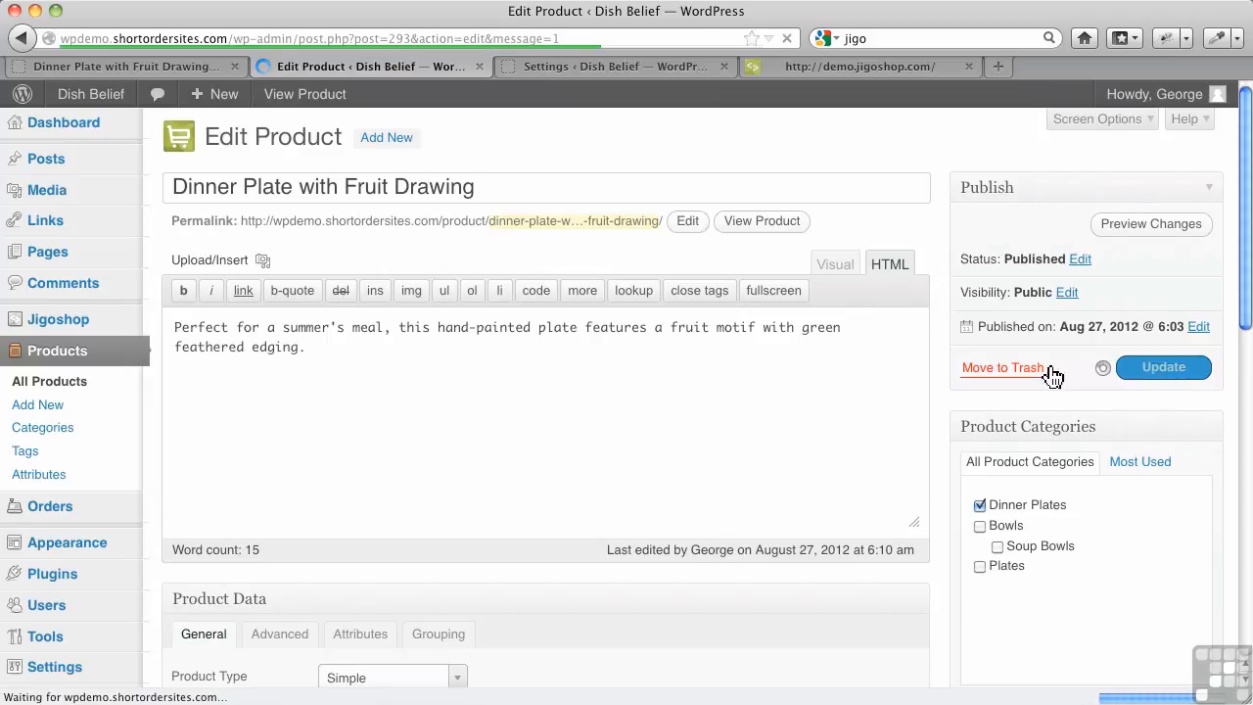
{"action": "left_click", "coordinate": [210, 66]}
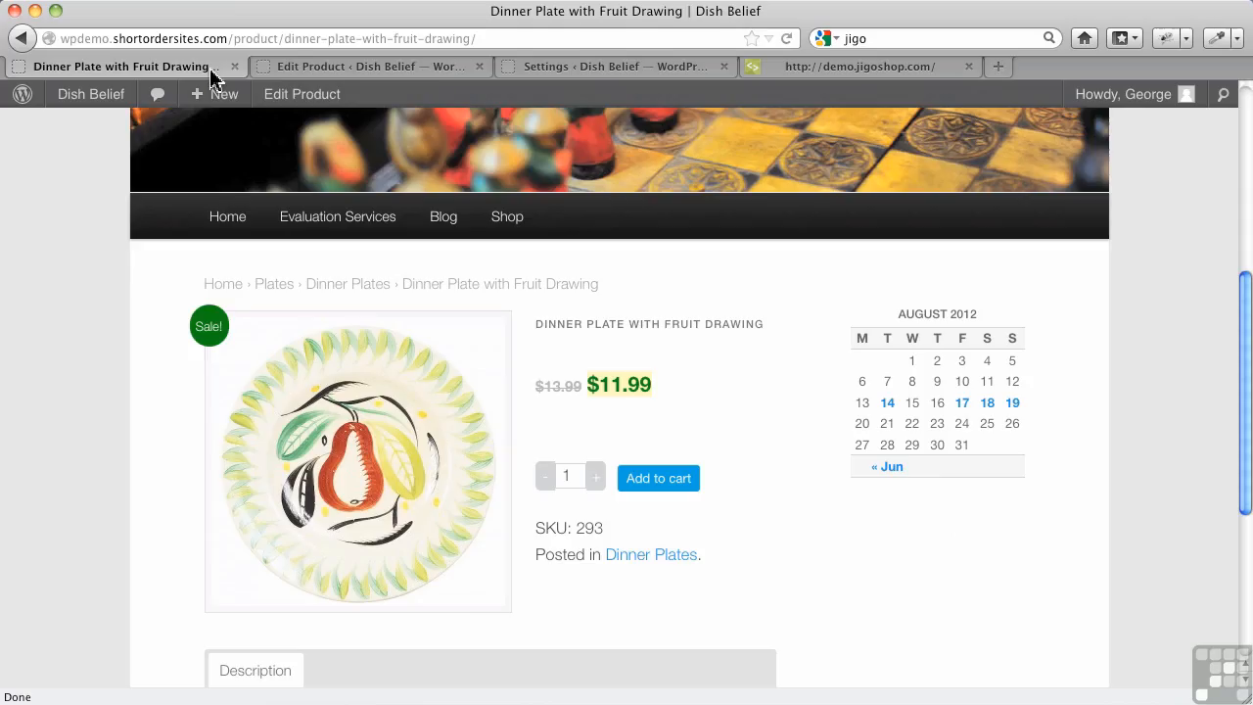
{"action": "left_click", "coordinate": [793, 39]}
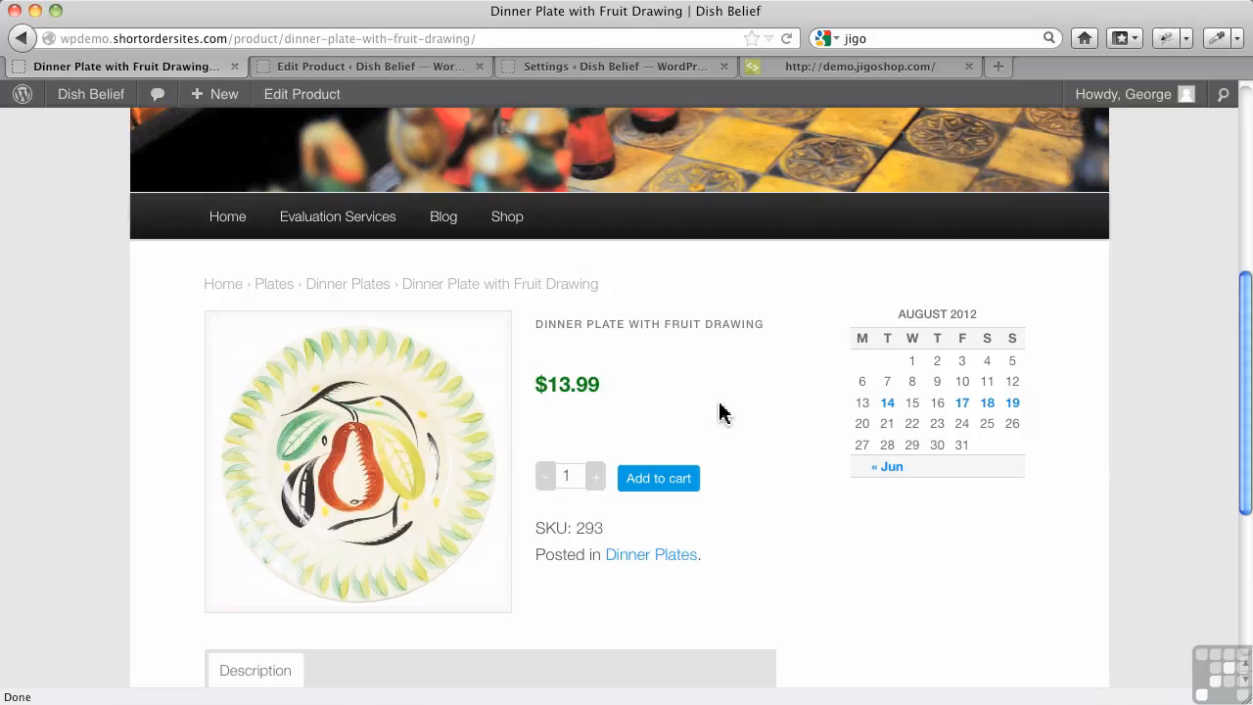
Step: Add a new Jigoshop coupon with the code P78
{"action": "left_click", "coordinate": [386, 66]}
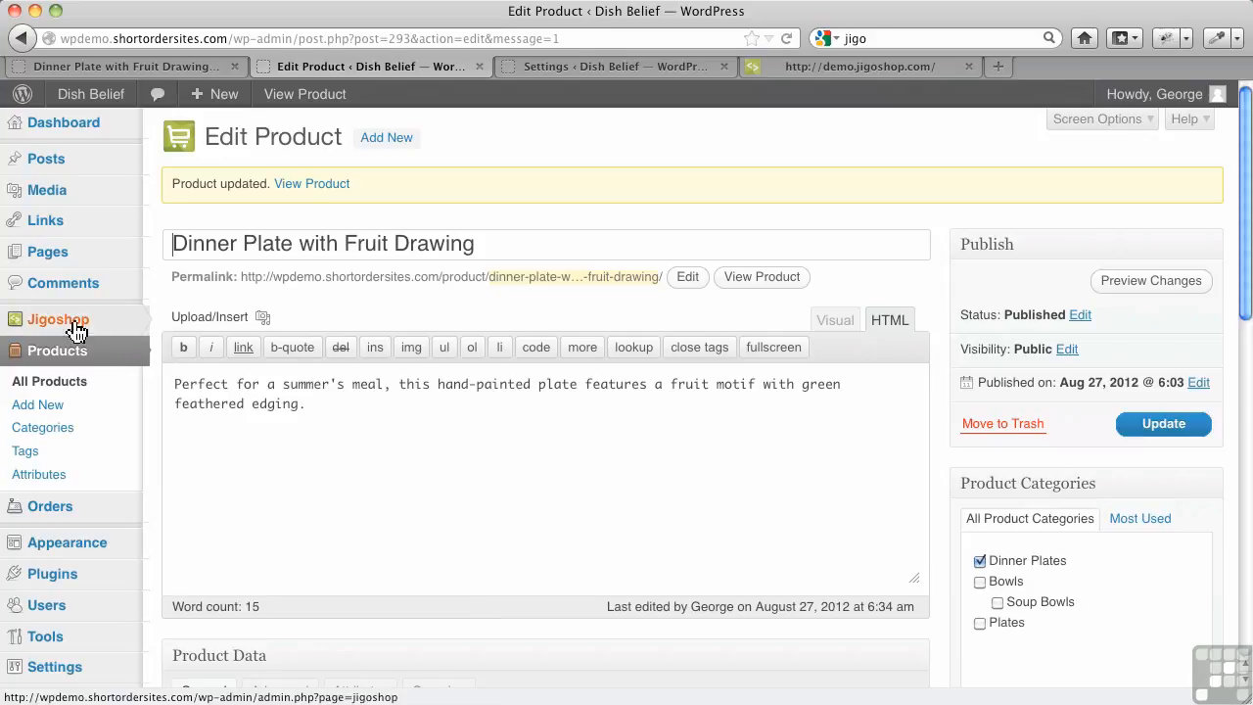
{"action": "mouse_move", "coordinate": [70, 324]}
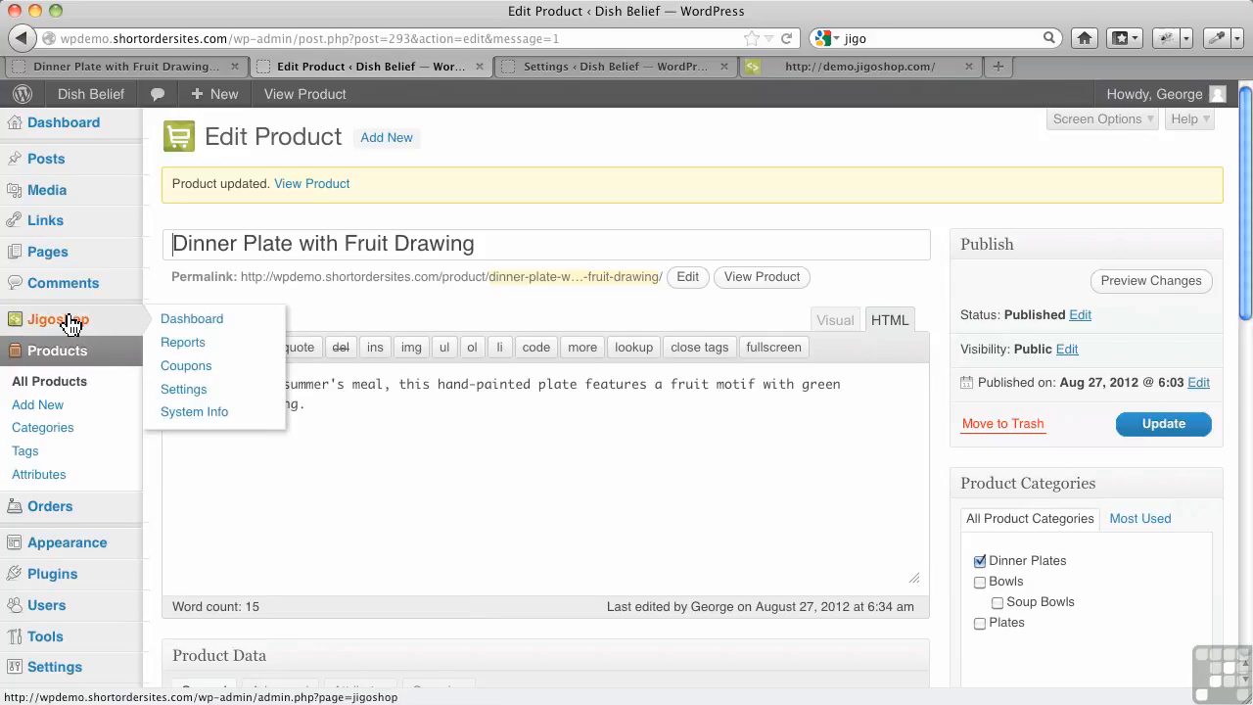
{"action": "left_click", "coordinate": [174, 368]}
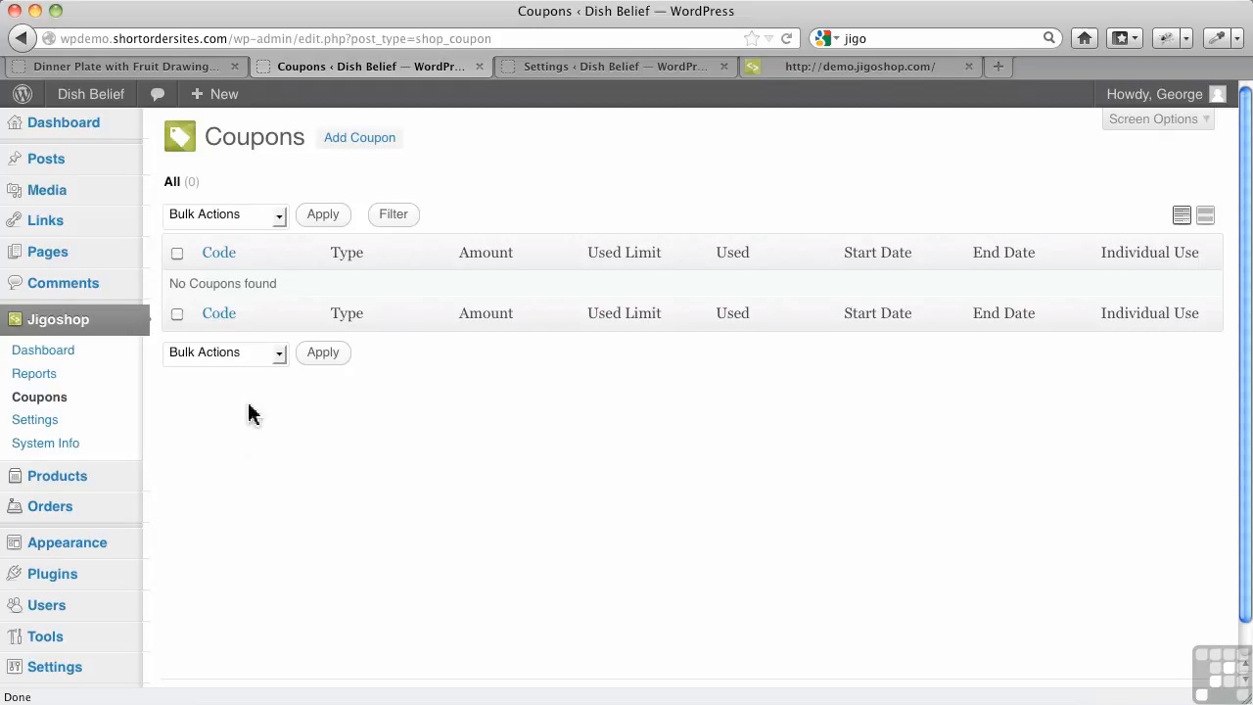
{"action": "left_click", "coordinate": [352, 142]}
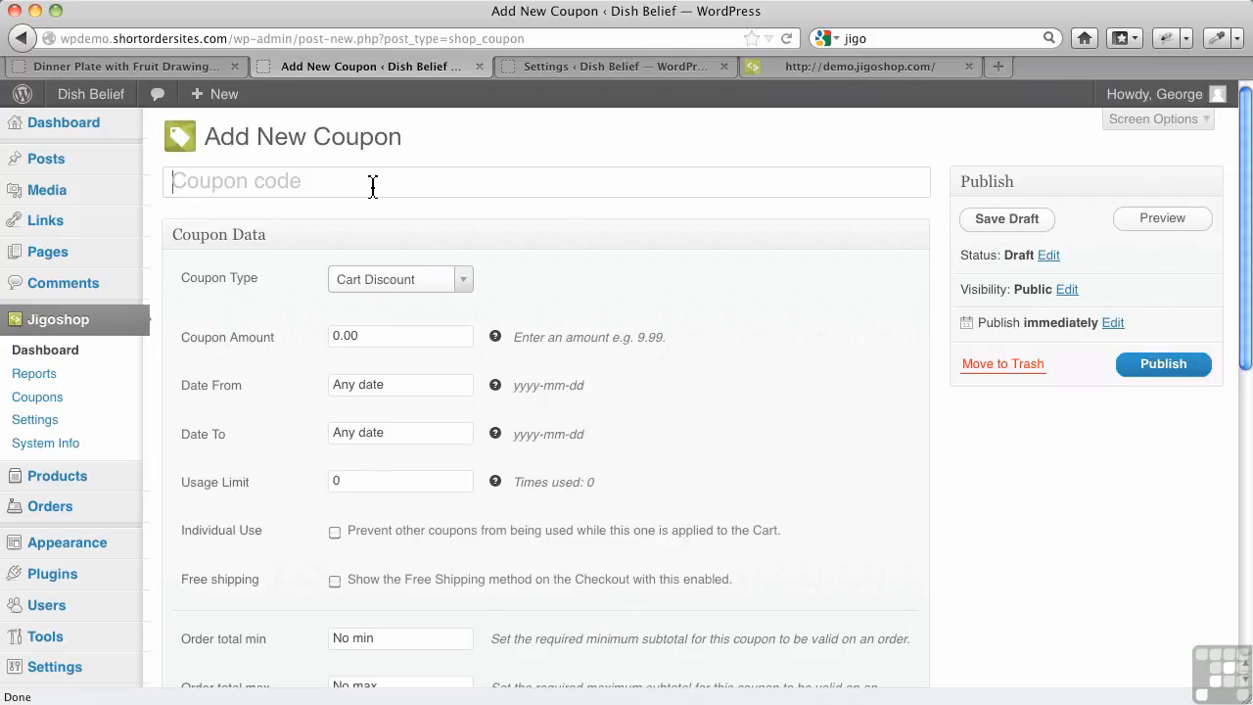
{"action": "type", "text": "P"}
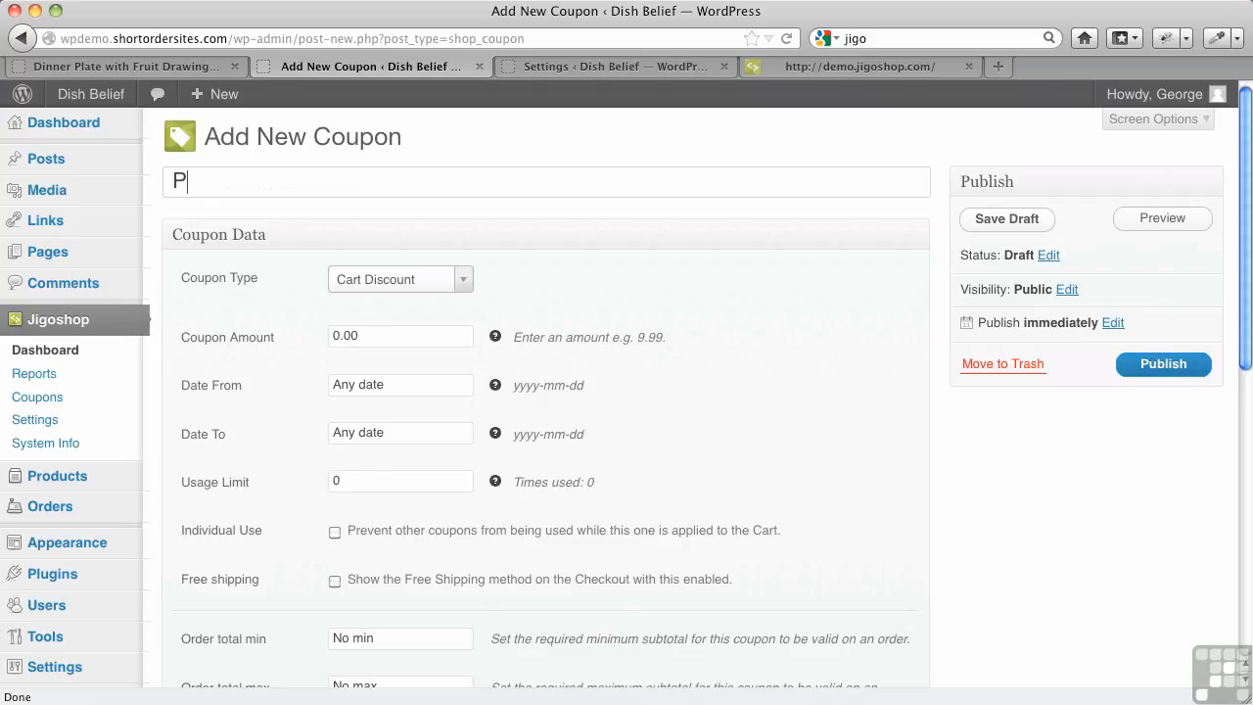
{"action": "type", "text": "78"}
Step: Set the coupon type to Product Discount and the coupon amount to 15
{"action": "left_click", "coordinate": [463, 293]}
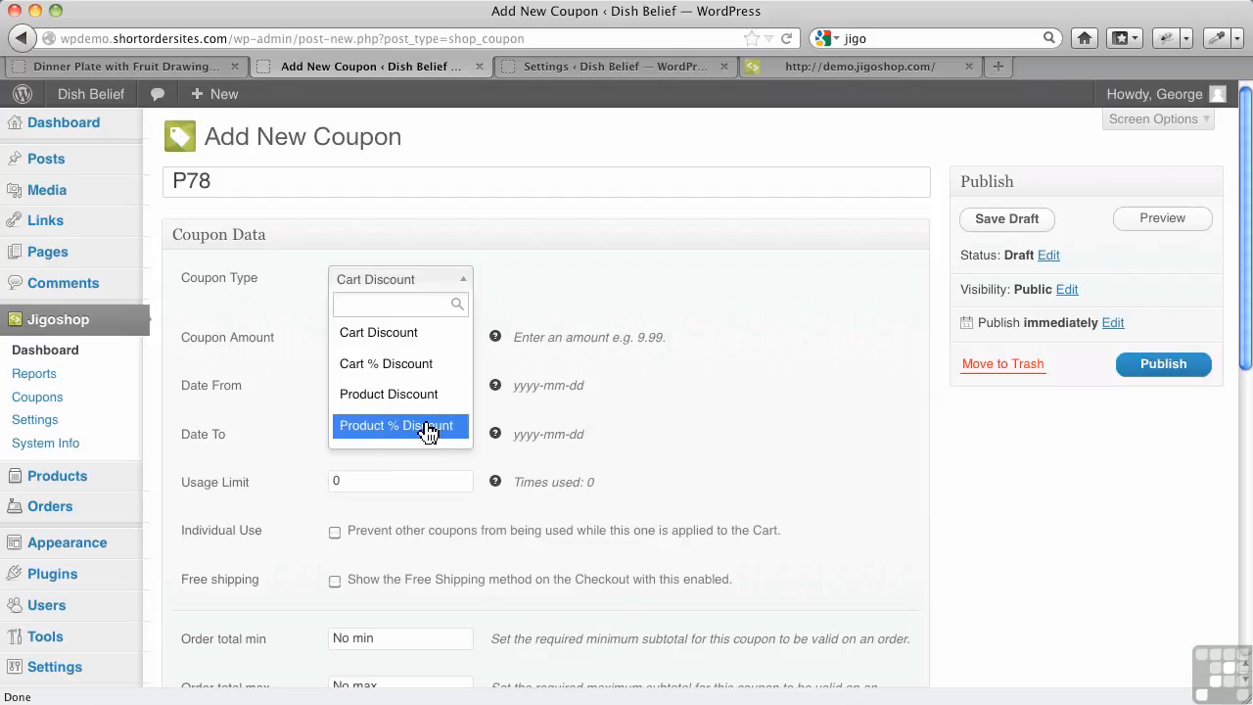
{"action": "left_click", "coordinate": [724, 382]}
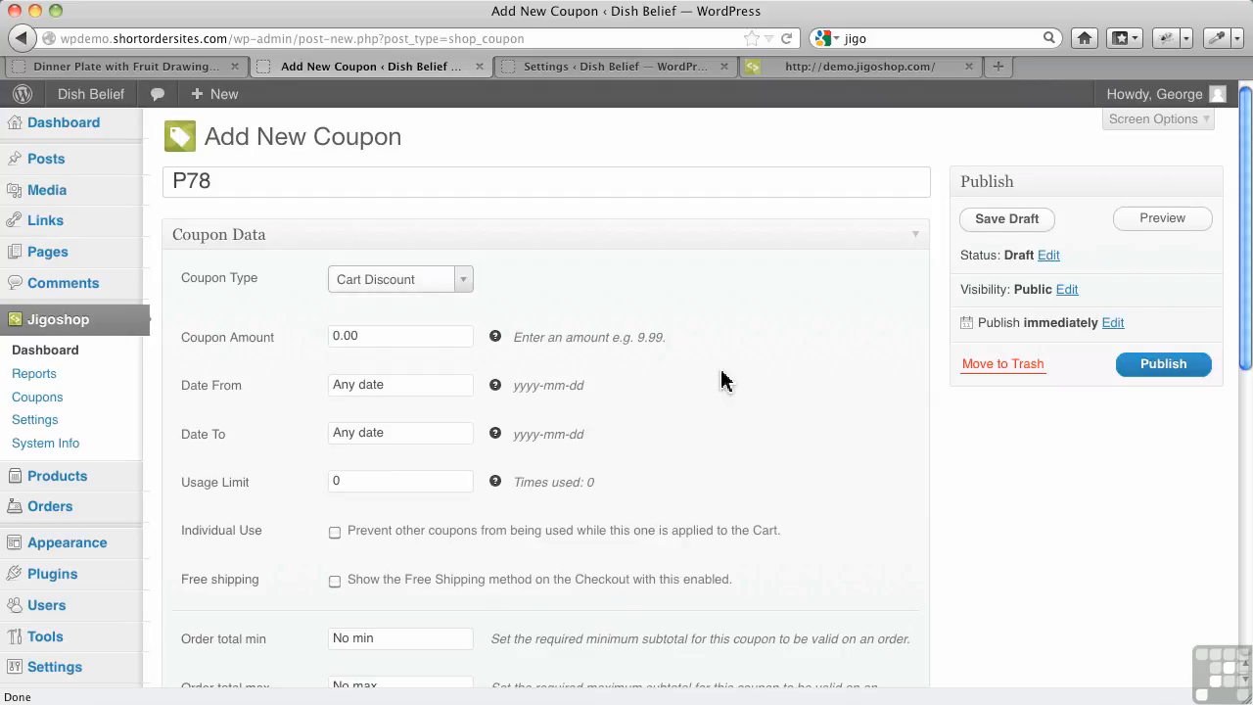
{"action": "left_click", "coordinate": [462, 284]}
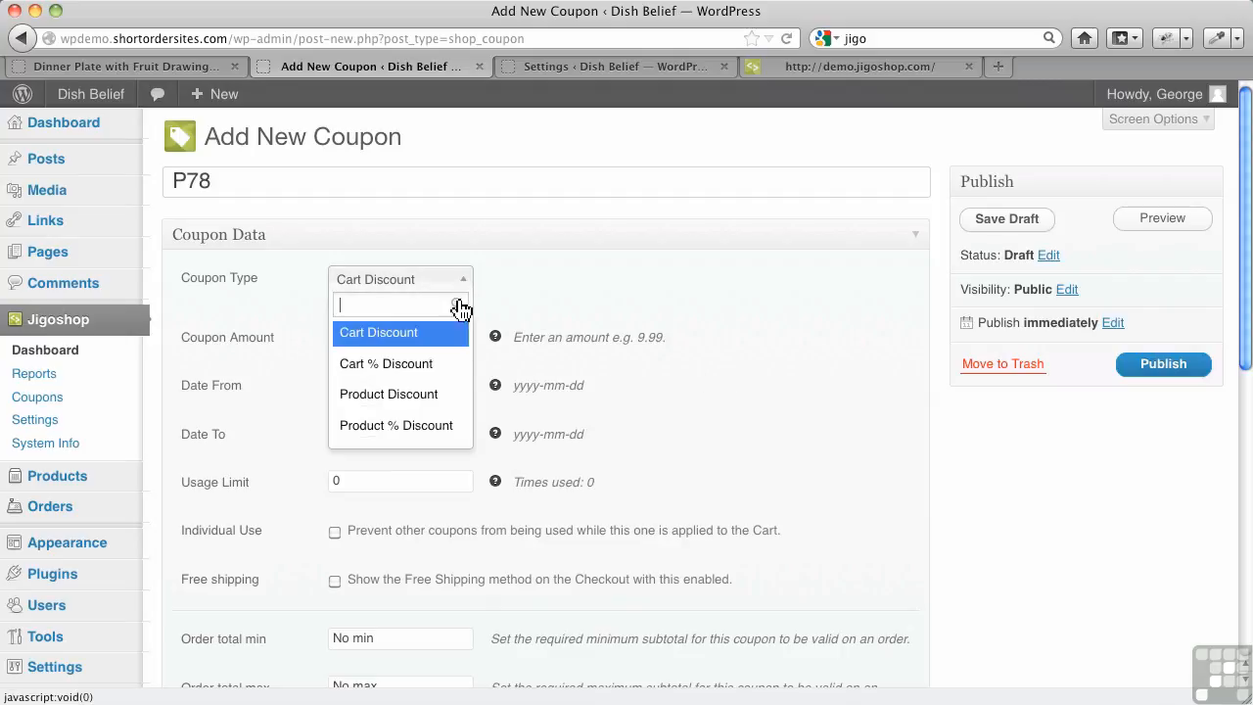
{"action": "left_click", "coordinate": [433, 395]}
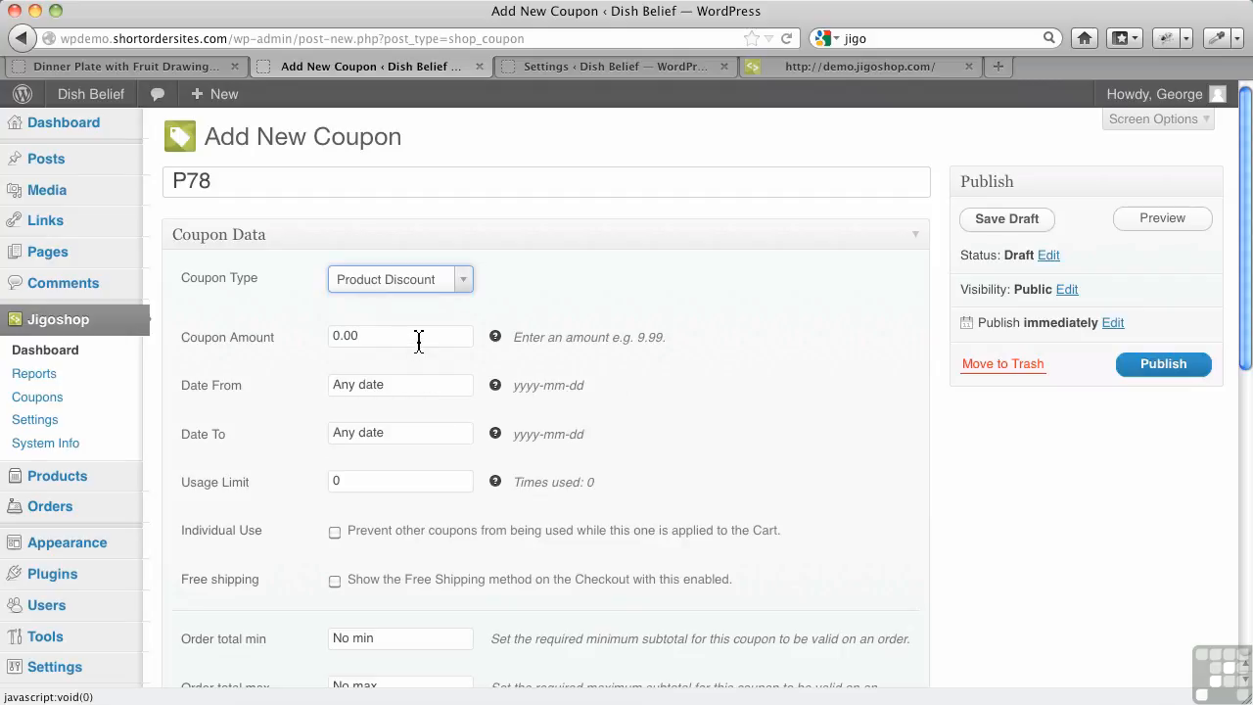
{"action": "left_click", "coordinate": [418, 339]}
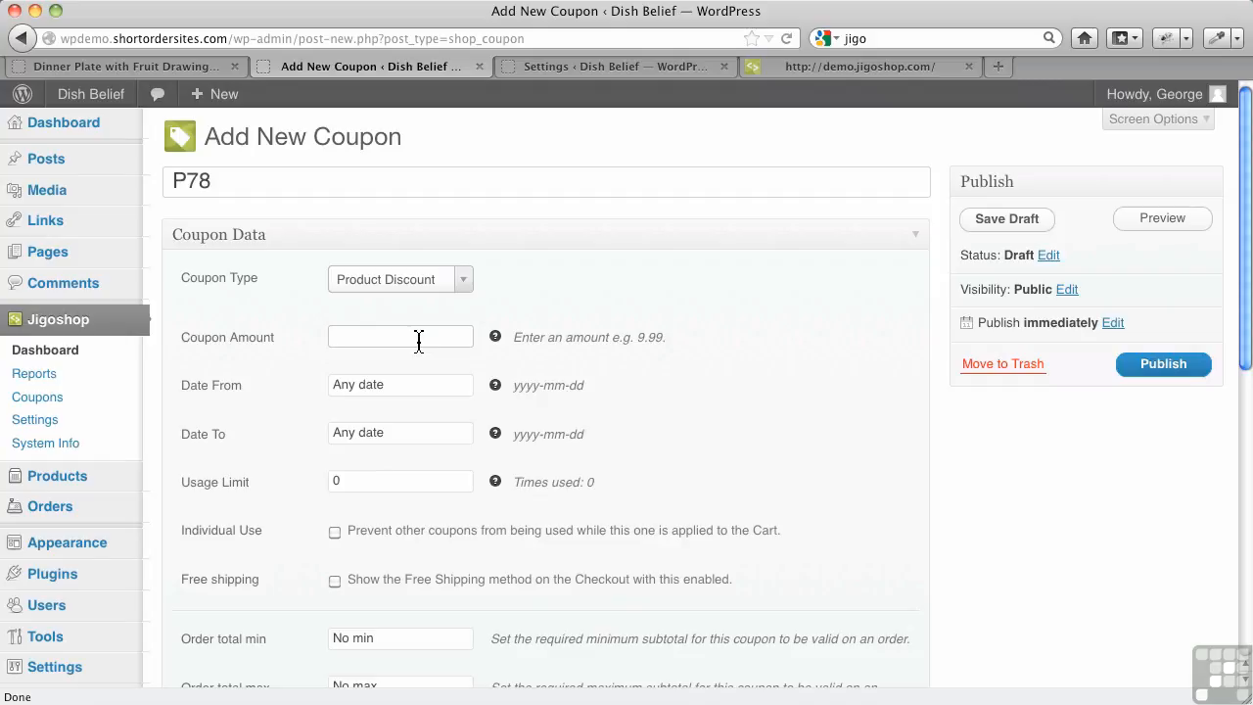
{"action": "type", "text": "15%"}
{"action": "key", "text": "BackSpace"}
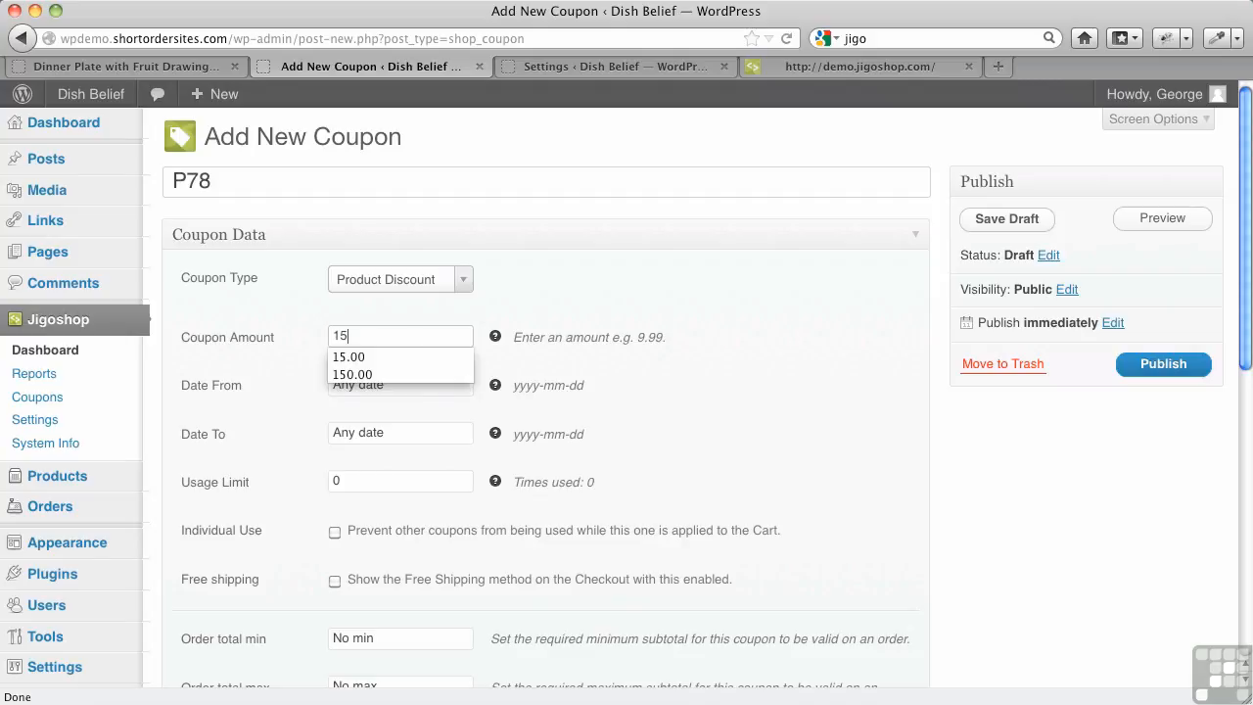
{"action": "left_click", "coordinate": [746, 335]}
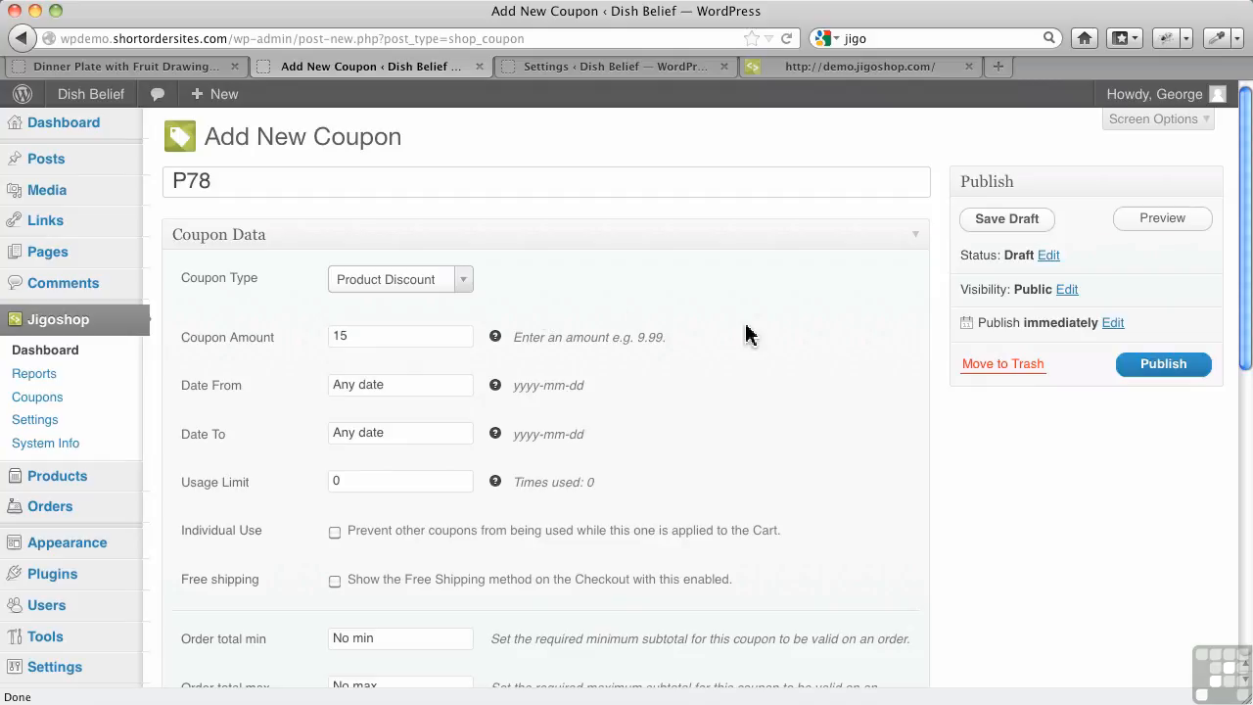
Step: Try a coupon amount of 2.50, and restore the amount to 15
{"action": "left_click", "coordinate": [373, 335]}
{"action": "key", "text": "BackSpace"}
{"action": "key", "text": "BackSpace"}
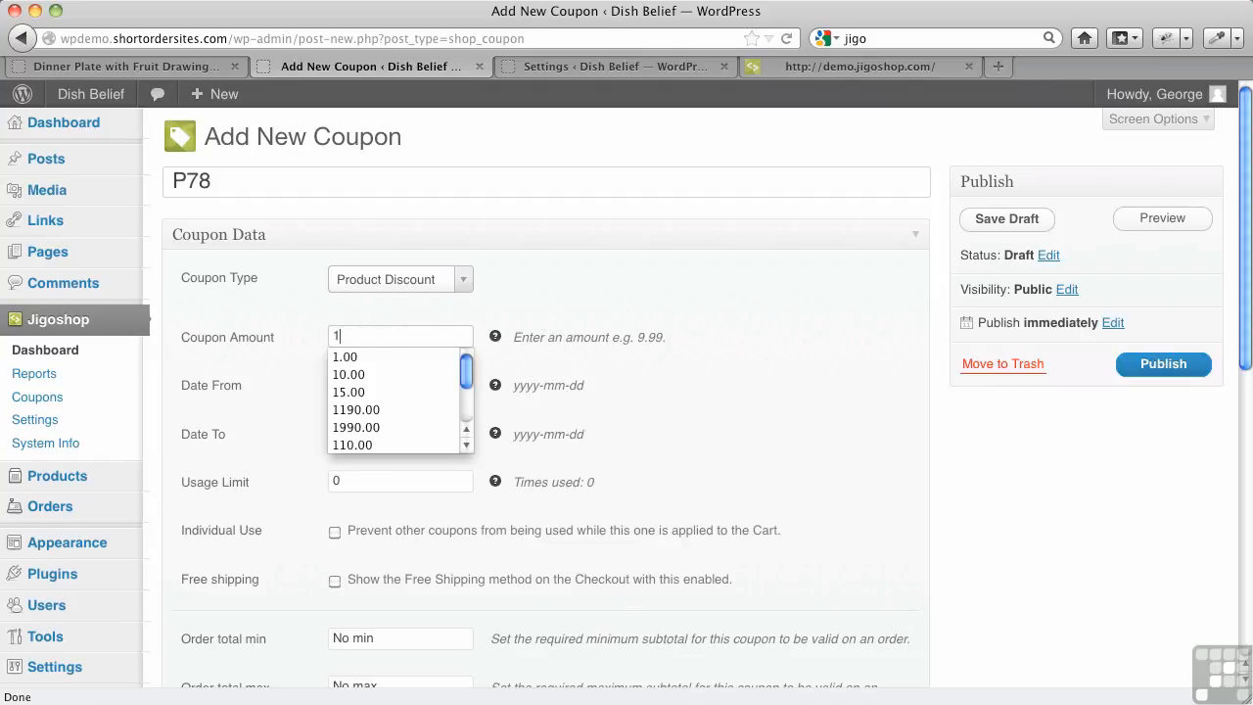
{"action": "type", "text": "2"}
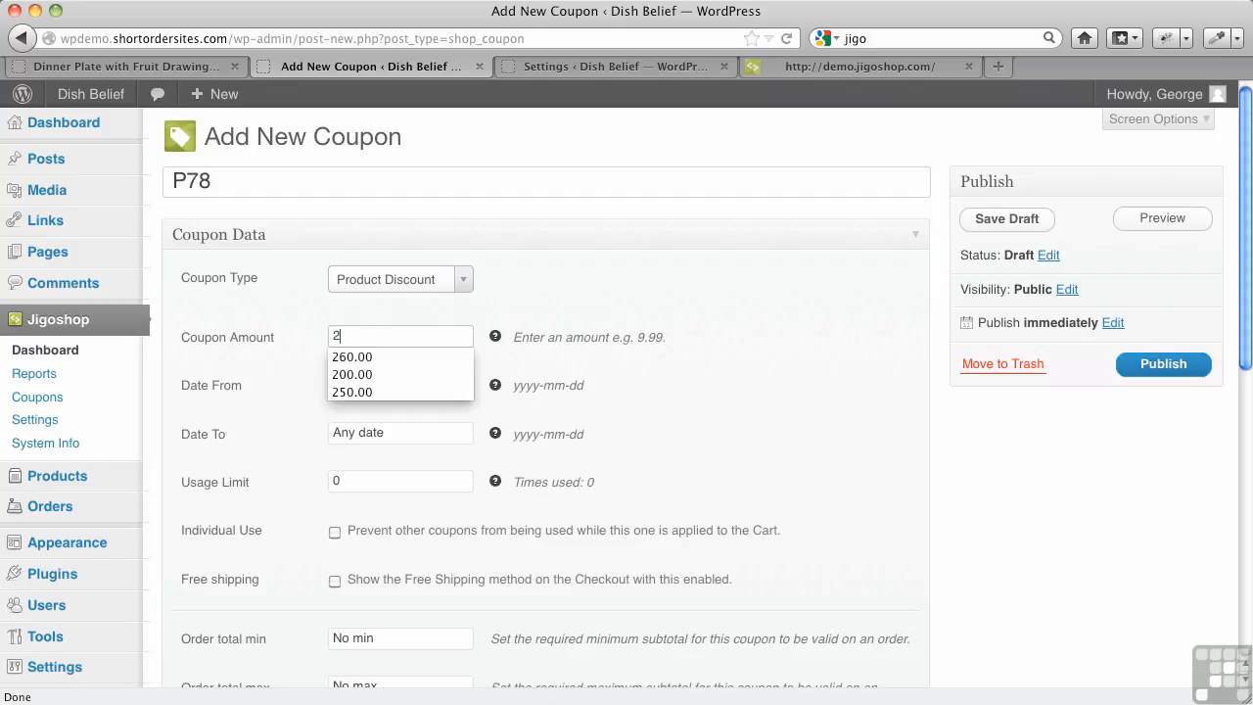
{"action": "type", "text": ".50"}
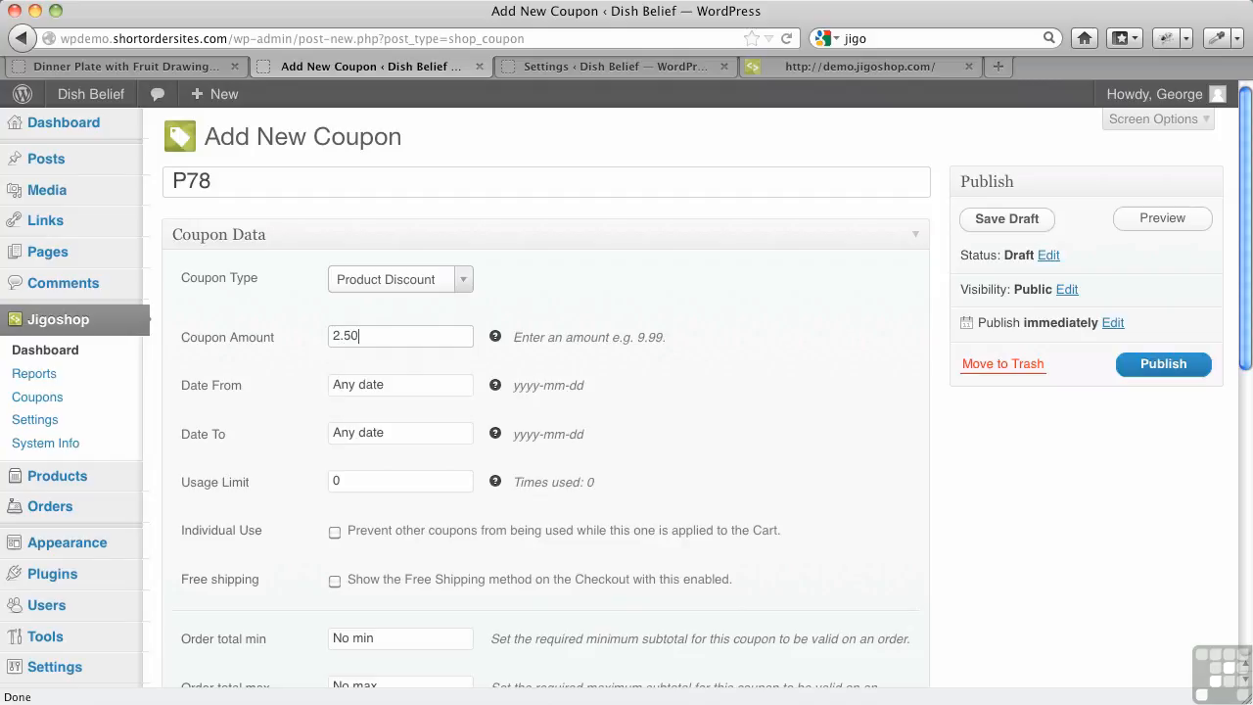
{"action": "key", "text": "BackSpace"}
{"action": "key", "text": "BackSpace"}
{"action": "key", "text": "BackSpace"}
{"action": "key", "text": "BackSpace"}
{"action": "type", "text": "15"}
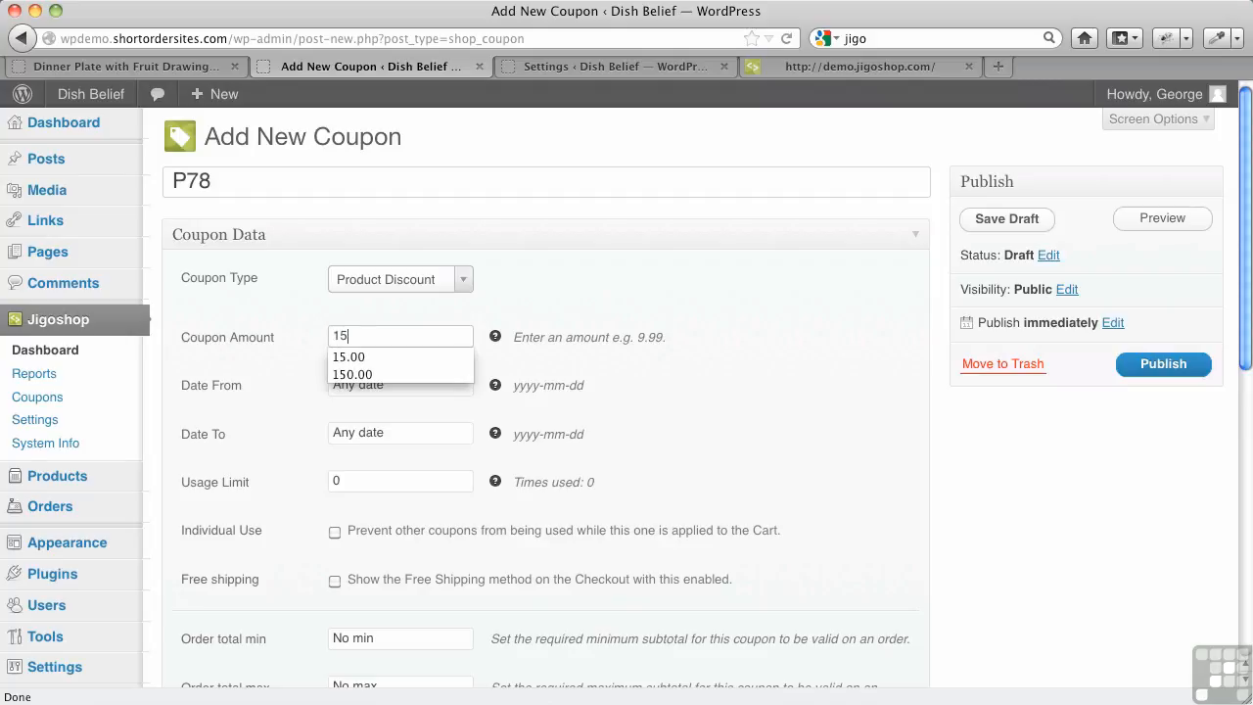
{"action": "left_click", "coordinate": [768, 419]}
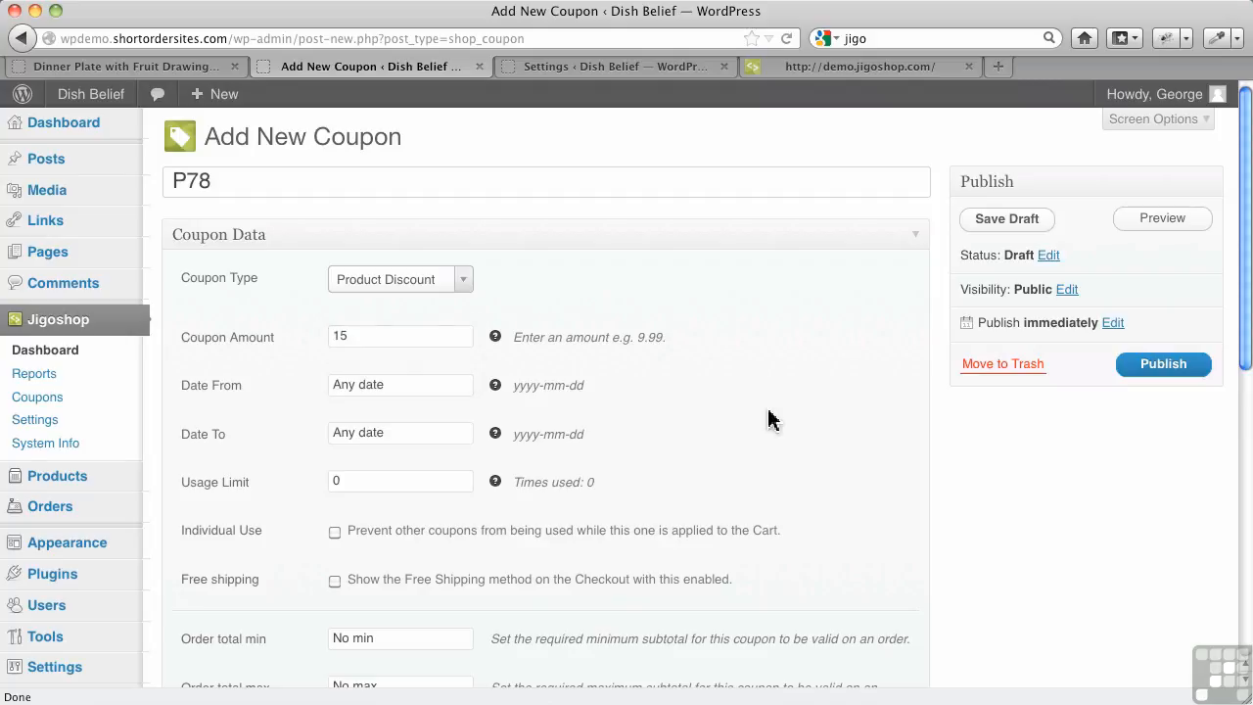
Step: Set the coupon's usage limit to 1, leaving both validity dates at any date
{"action": "left_click", "coordinate": [451, 395]}
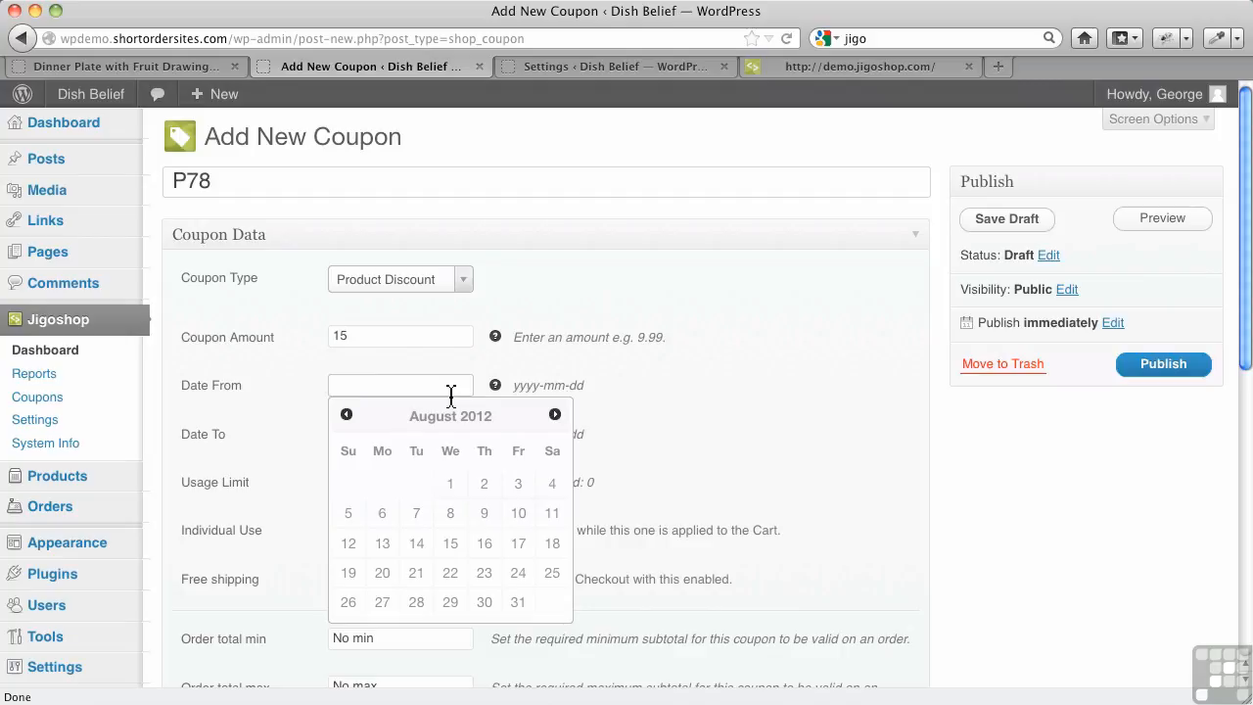
{"action": "left_click", "coordinate": [680, 409]}
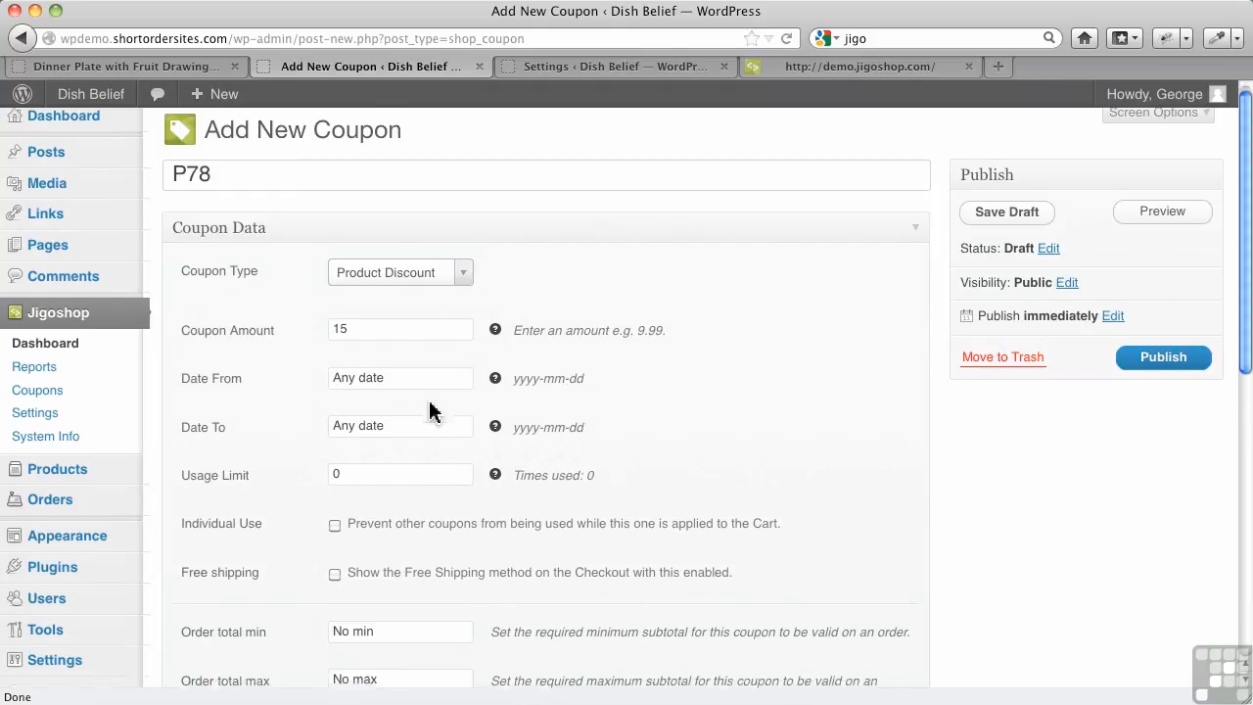
{"action": "scroll", "coordinate": [421, 411], "scroll_direction": "down", "scroll_amount": 2}
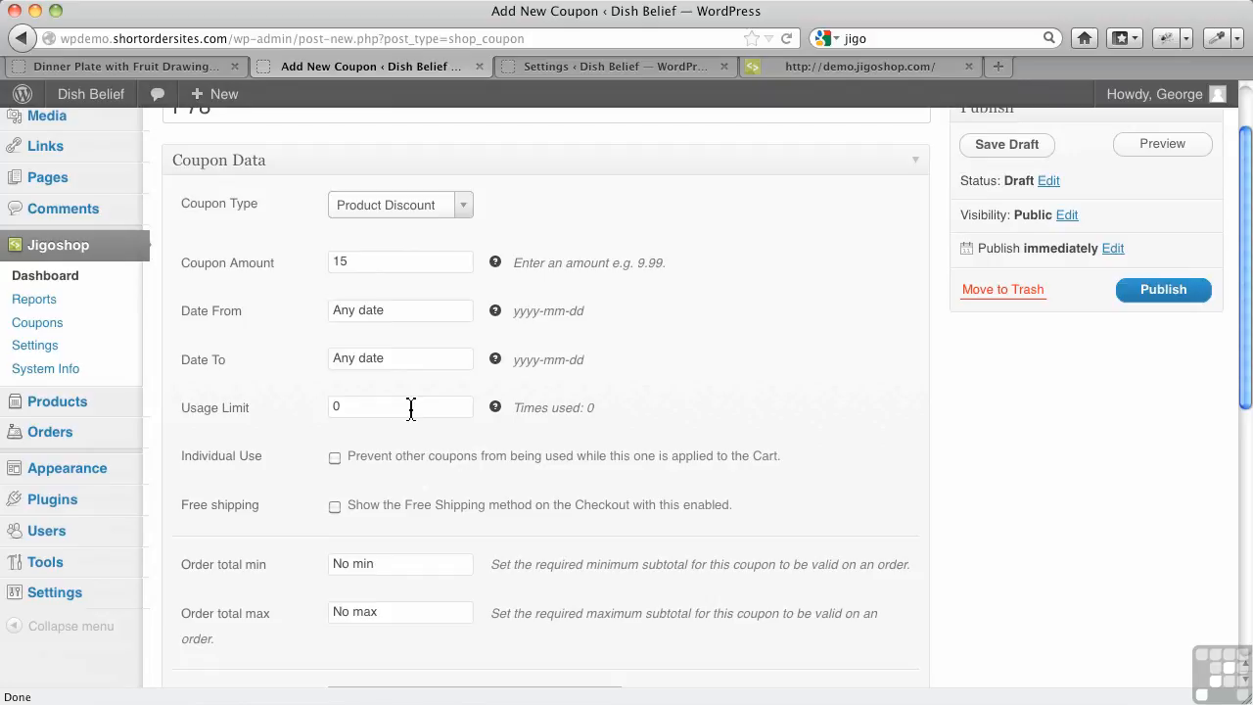
{"action": "left_click", "coordinate": [400, 417]}
{"action": "type", "text": "1"}
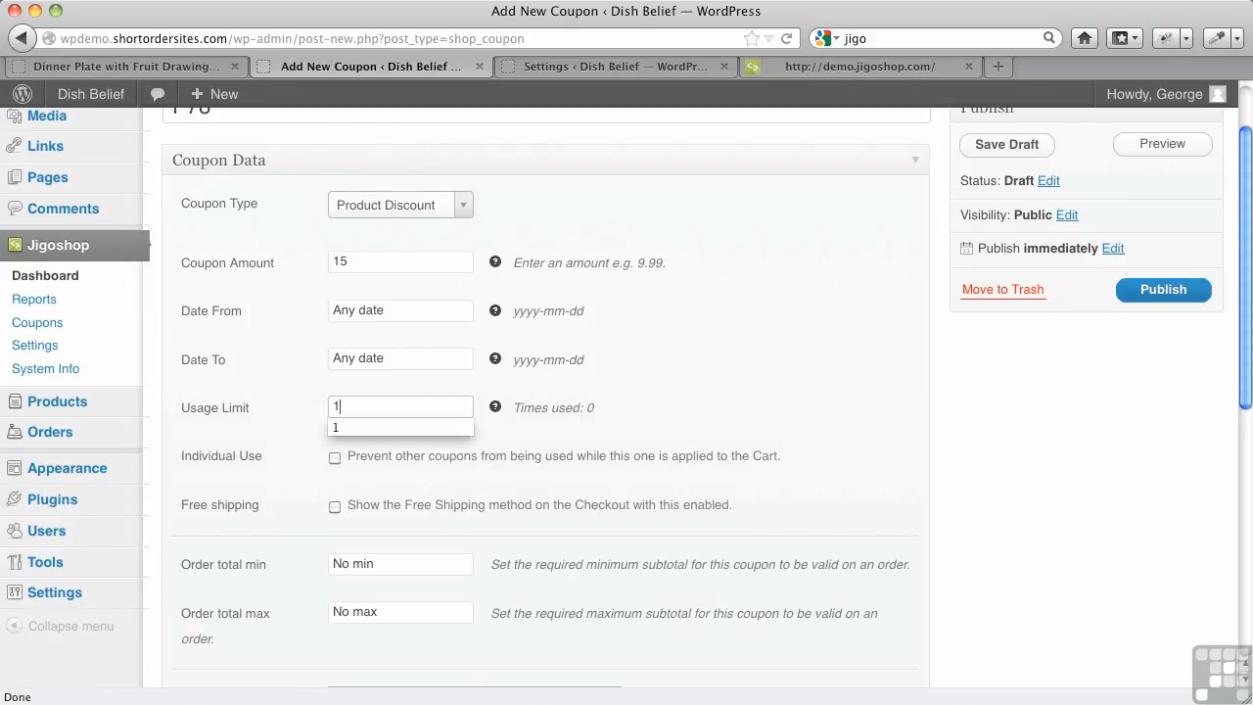
{"action": "left_click", "coordinate": [386, 428]}
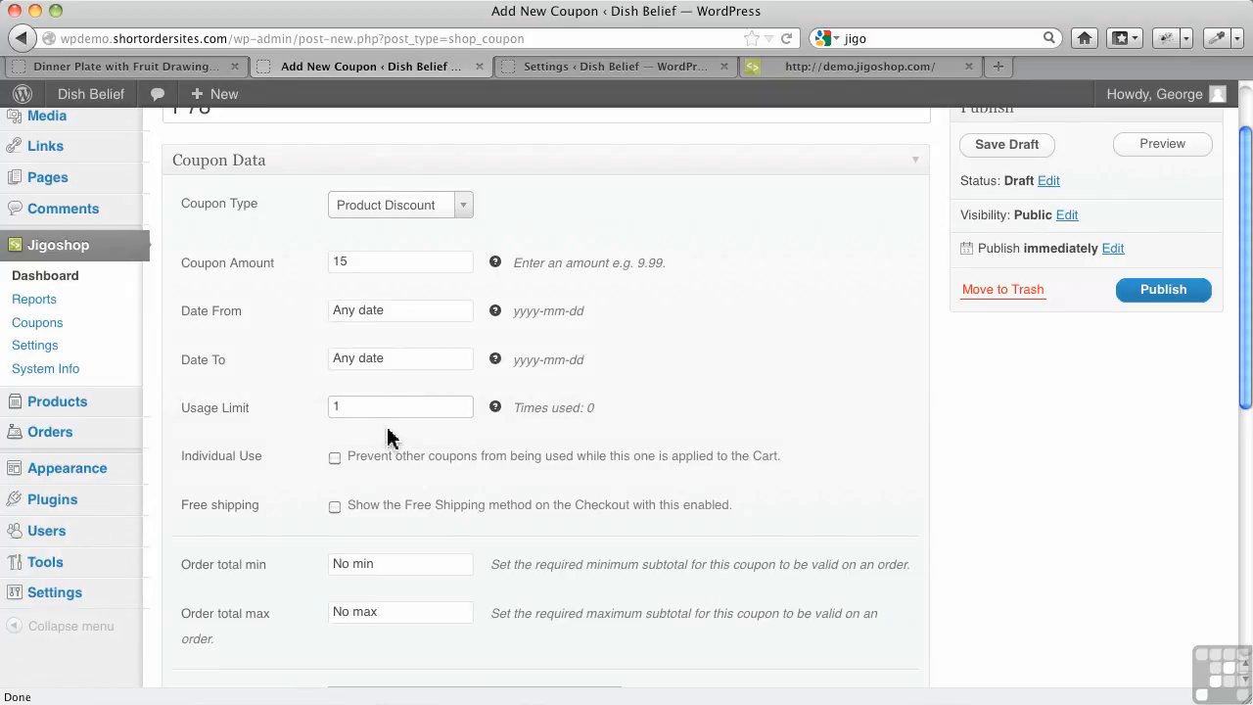
Step: Enable individual use so other coupons cannot be combined with this one, keeping free shipping off
{"action": "scroll", "coordinate": [390, 439], "scroll_direction": "down", "scroll_amount": 3}
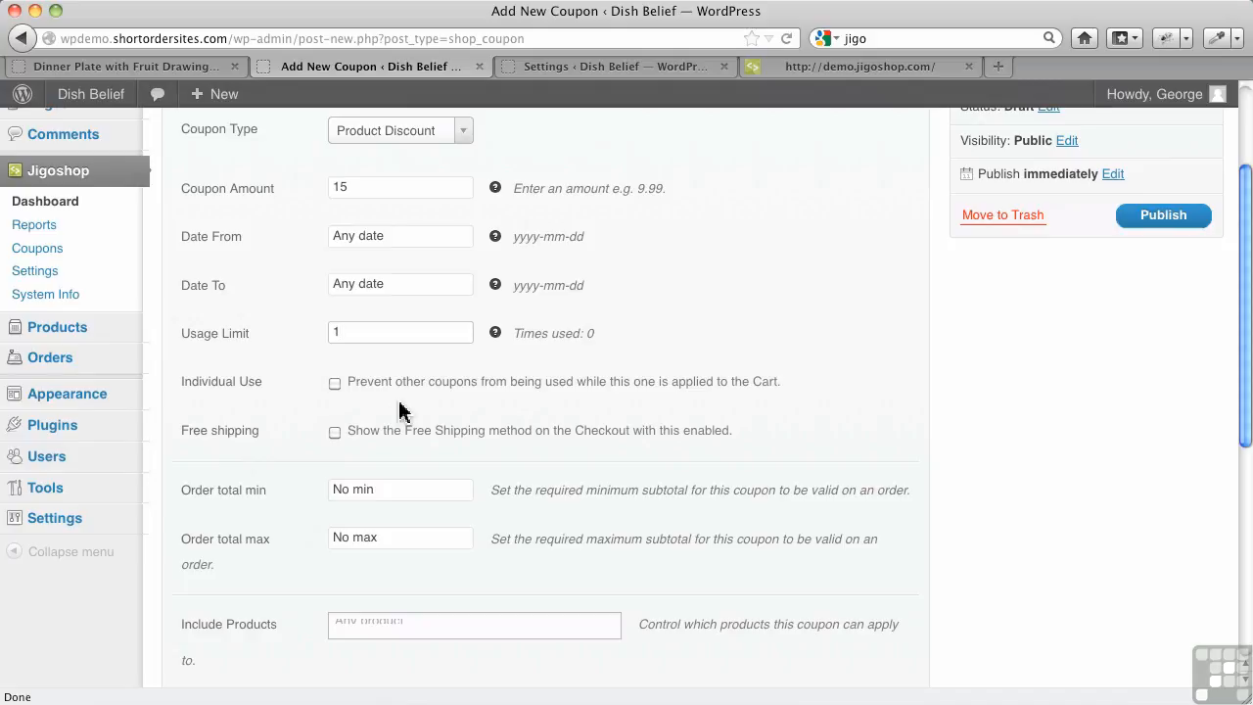
{"action": "left_click", "coordinate": [336, 385]}
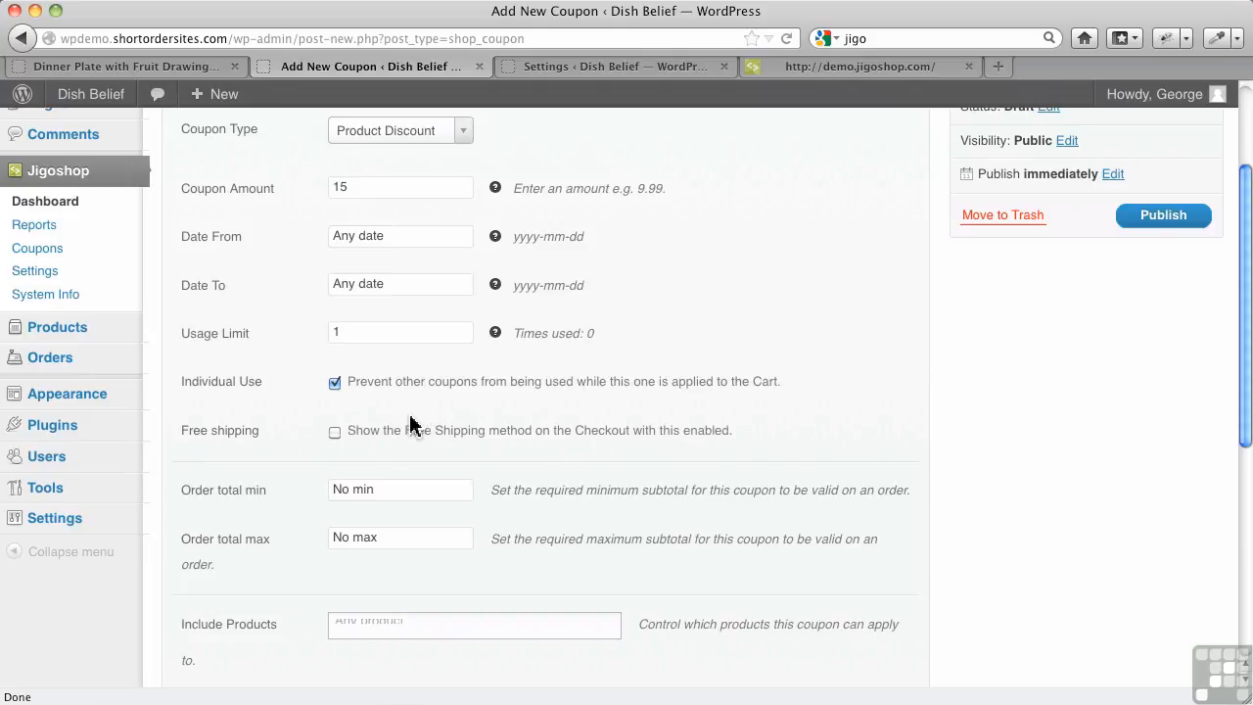
{"action": "left_click", "coordinate": [335, 432]}
{"action": "left_click", "coordinate": [334, 432]}
Step: Try a minimum order total of 50.00 for the coupon, and clear it again
{"action": "scroll", "coordinate": [414, 409], "scroll_direction": "down", "scroll_amount": 3}
{"action": "scroll", "coordinate": [414, 409], "scroll_direction": "down", "scroll_amount": 1}
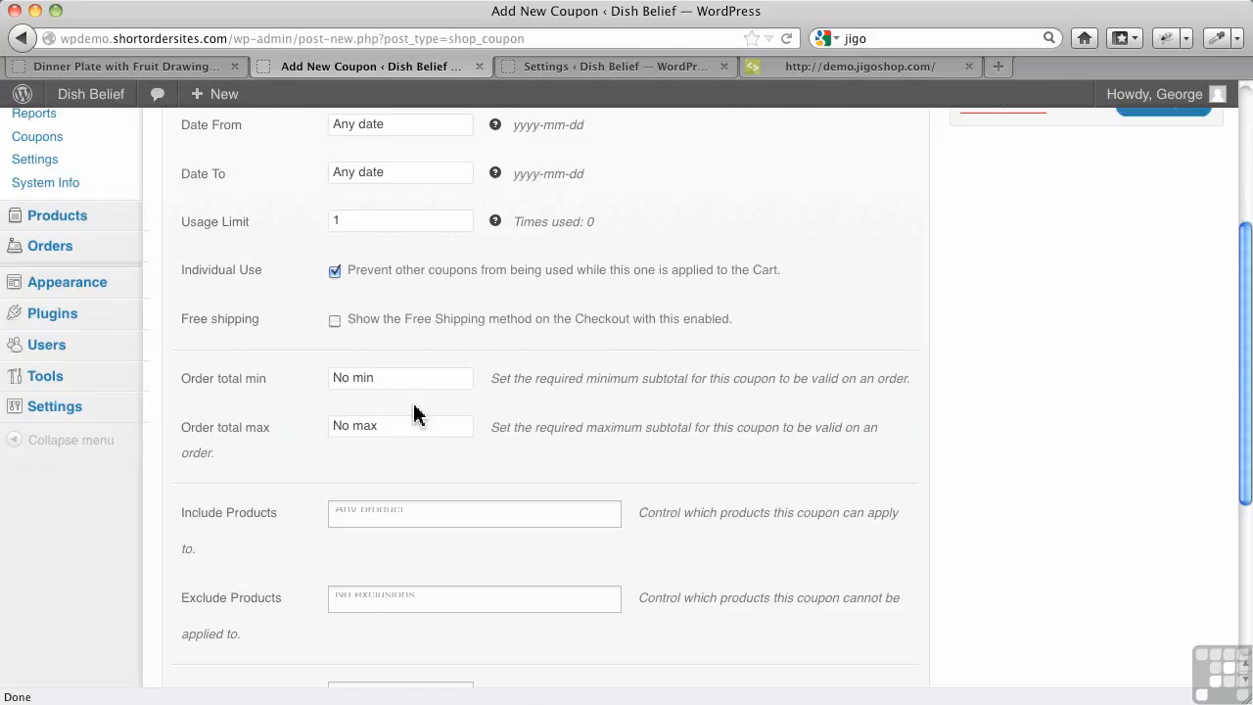
{"action": "left_click", "coordinate": [416, 377]}
{"action": "type", "text": "50.00"}
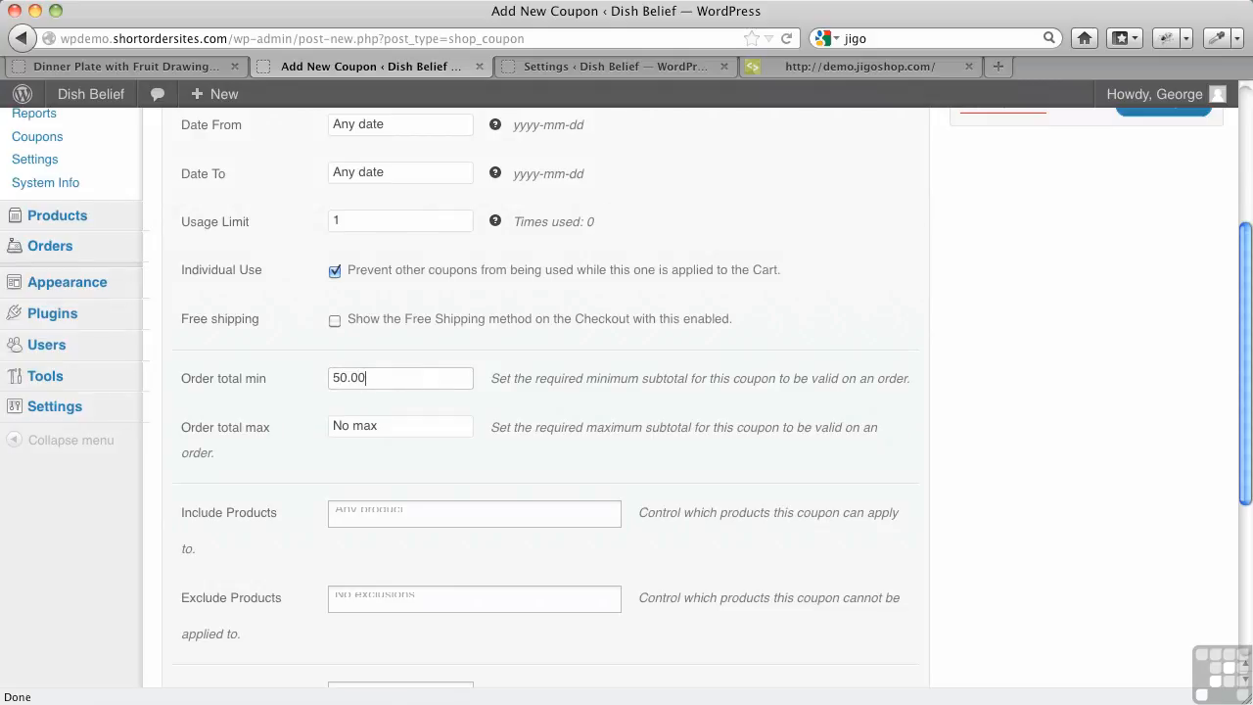
{"action": "left_click", "coordinate": [439, 401]}
{"action": "scroll", "coordinate": [406, 427], "scroll_direction": "down", "scroll_amount": 3}
{"action": "left_click_drag", "start_coordinate": [390, 286], "coordinate": [316, 284]}
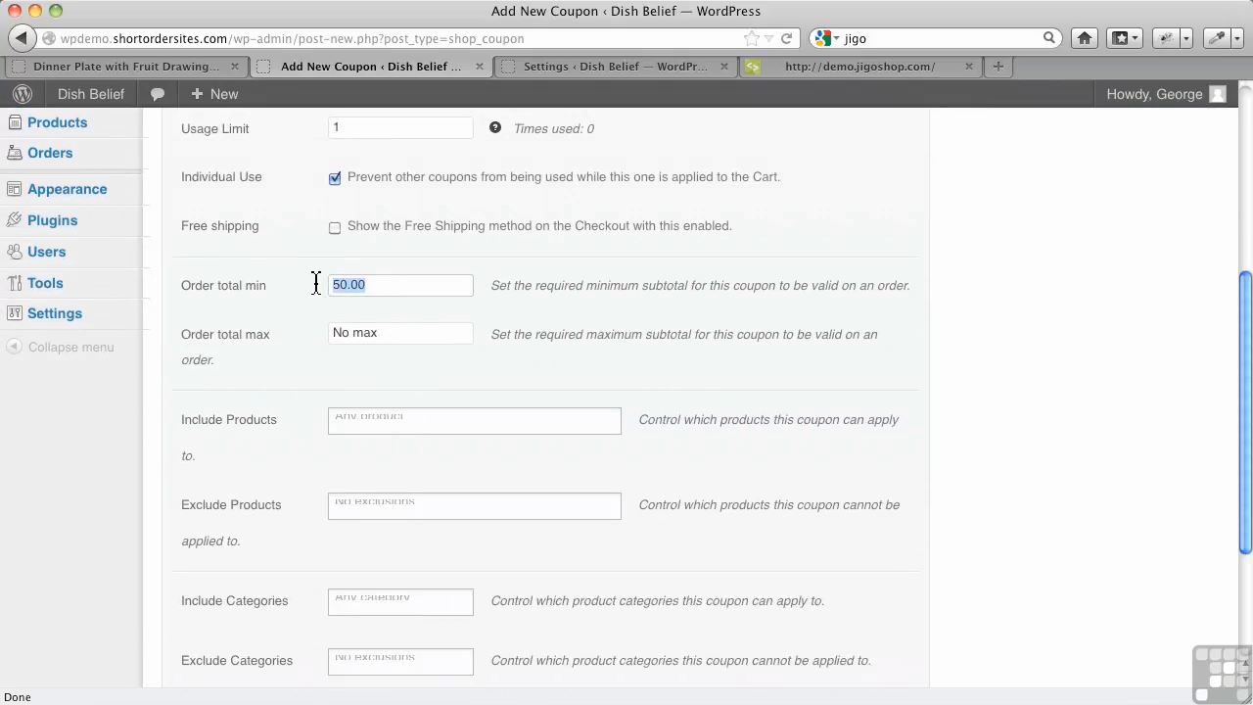
{"action": "key", "text": "BackSpace"}
{"action": "left_click", "coordinate": [371, 301]}
Step: Open the full product list in the tab showing the Jigoshop settings to look up products for the coupon's Include Products option
{"action": "left_click", "coordinate": [382, 420]}
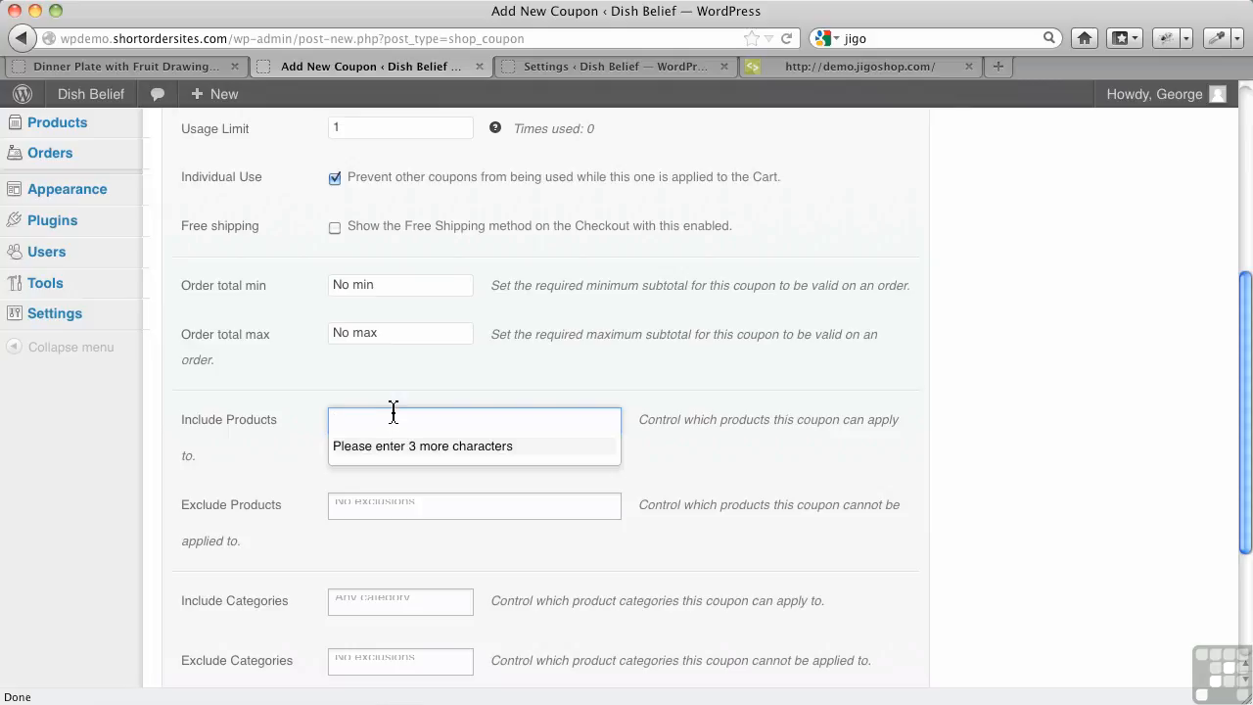
{"action": "left_click", "coordinate": [547, 70]}
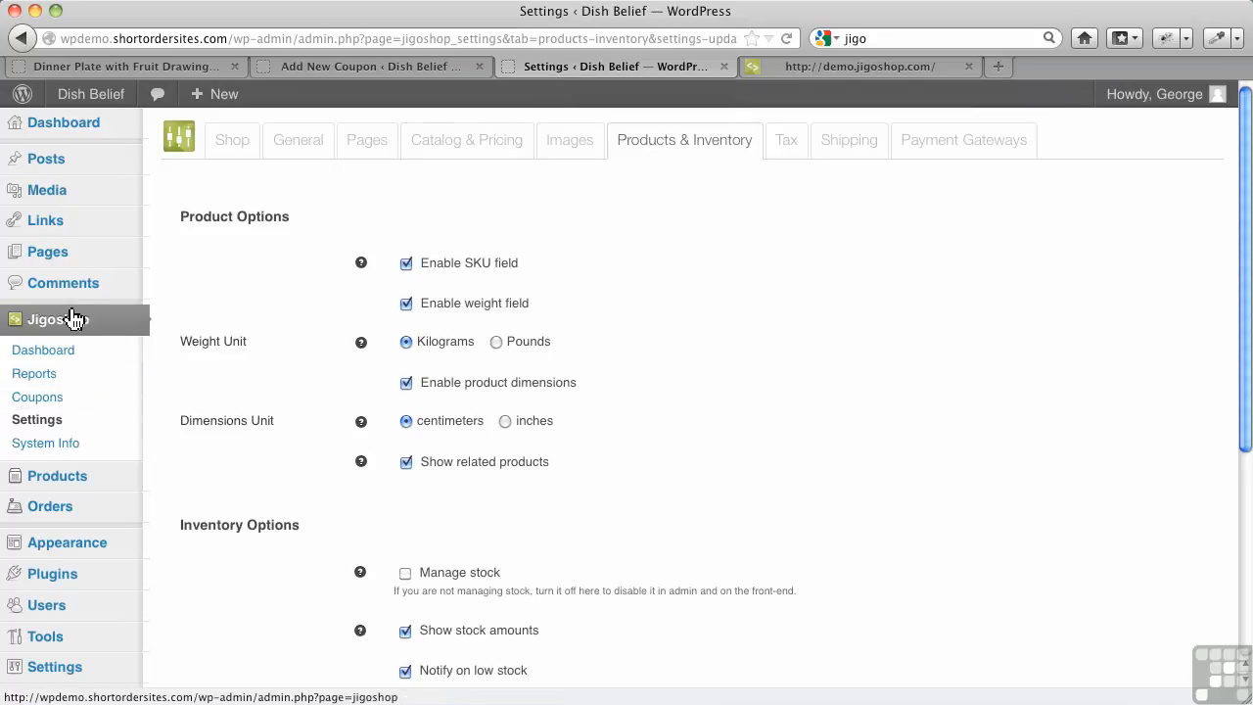
{"action": "mouse_move", "coordinate": [68, 478]}
{"action": "left_click", "coordinate": [179, 479]}
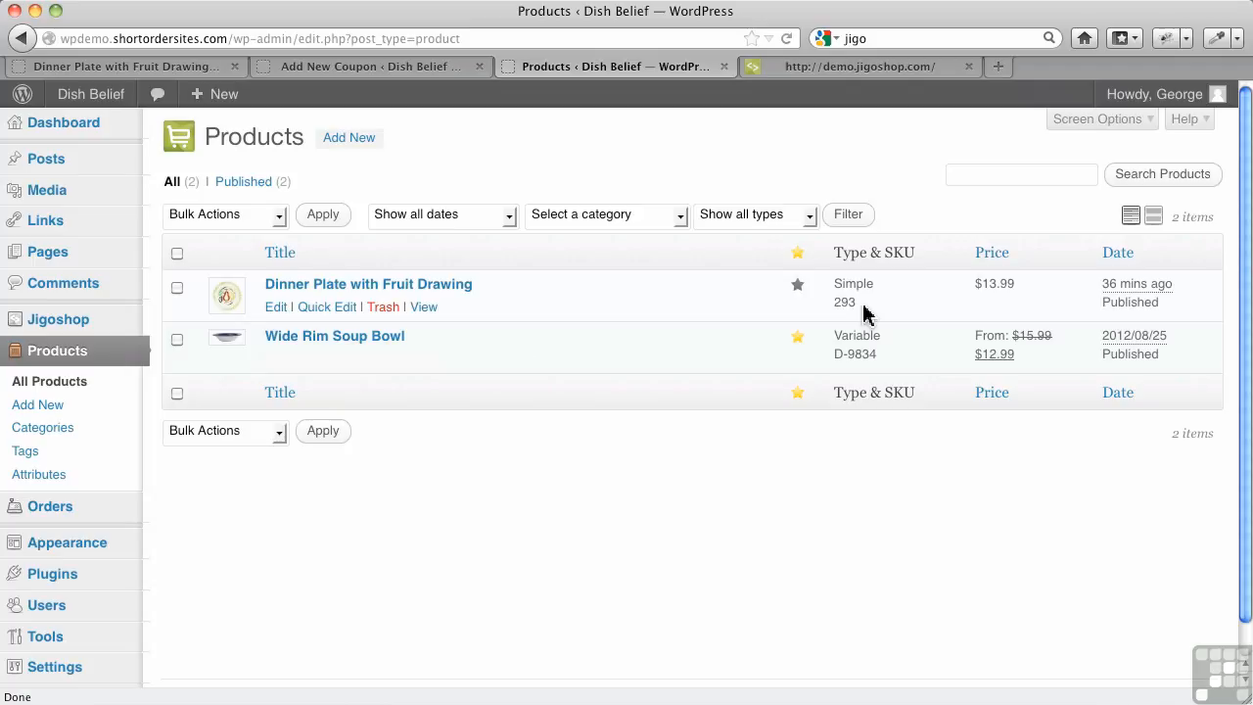
Step: Return to the new coupon and restrict it to product ID 293, Dinner Plate with Fruit Drawing, under Include Products
{"action": "left_click", "coordinate": [402, 68]}
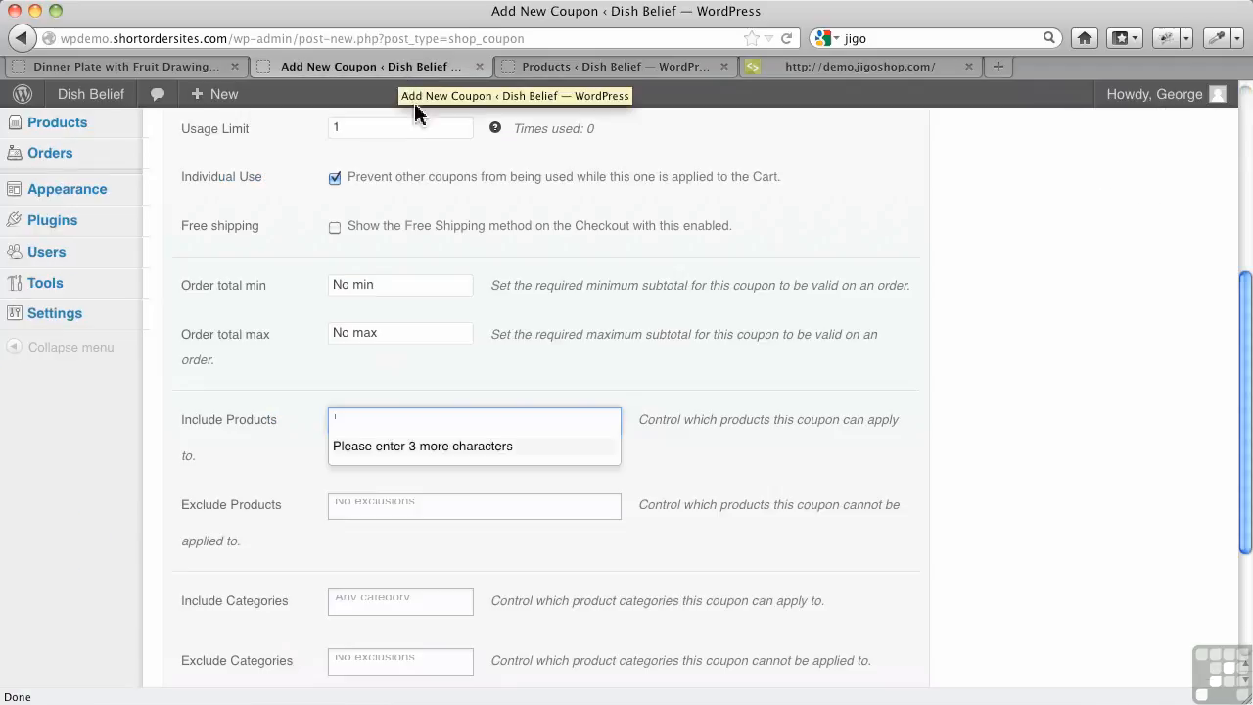
{"action": "type", "text": "di"}
{"action": "type", "text": "3"}
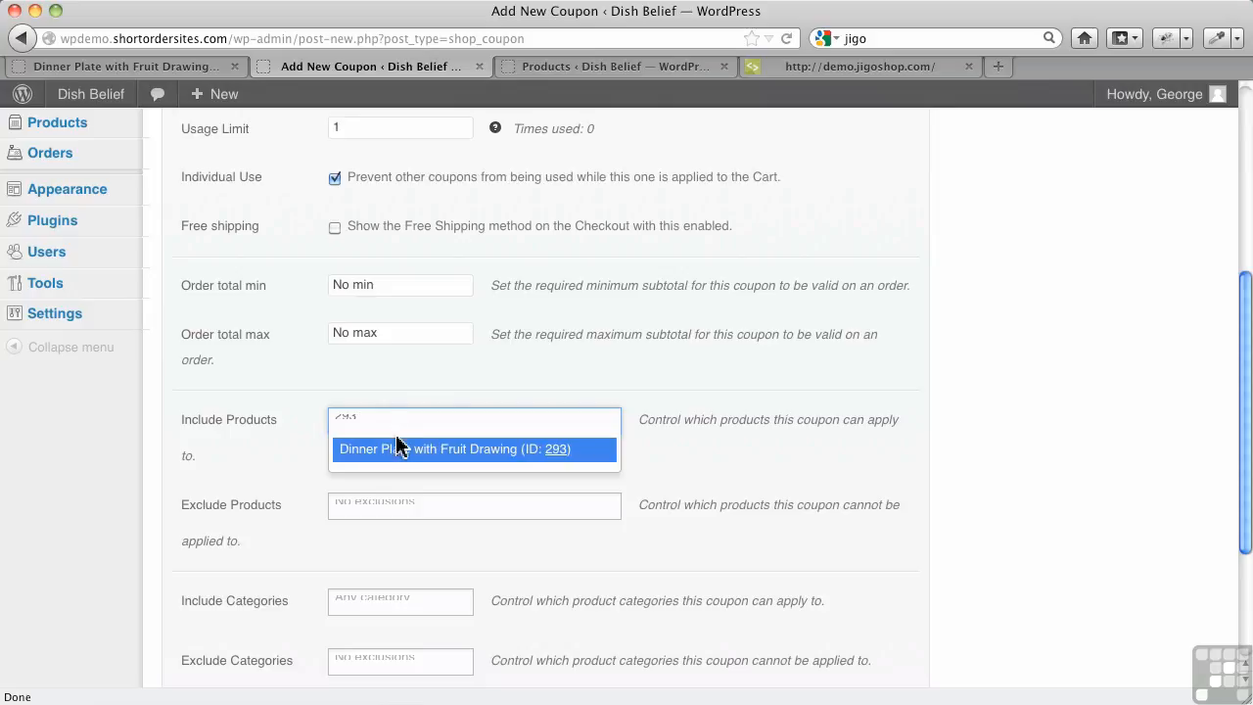
{"action": "left_click", "coordinate": [396, 449]}
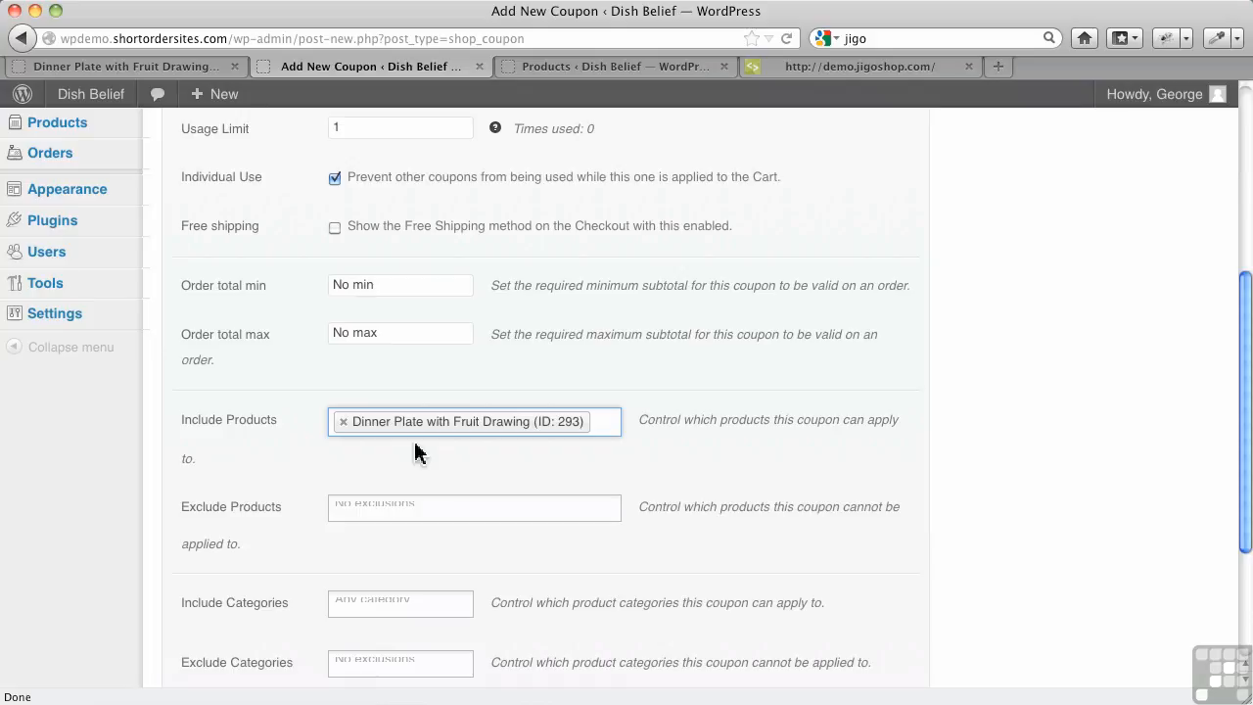
Step: Examine the choices for Exclude Products, Include Categories and Payment Methods without selecting any of them
{"action": "left_click", "coordinate": [371, 508]}
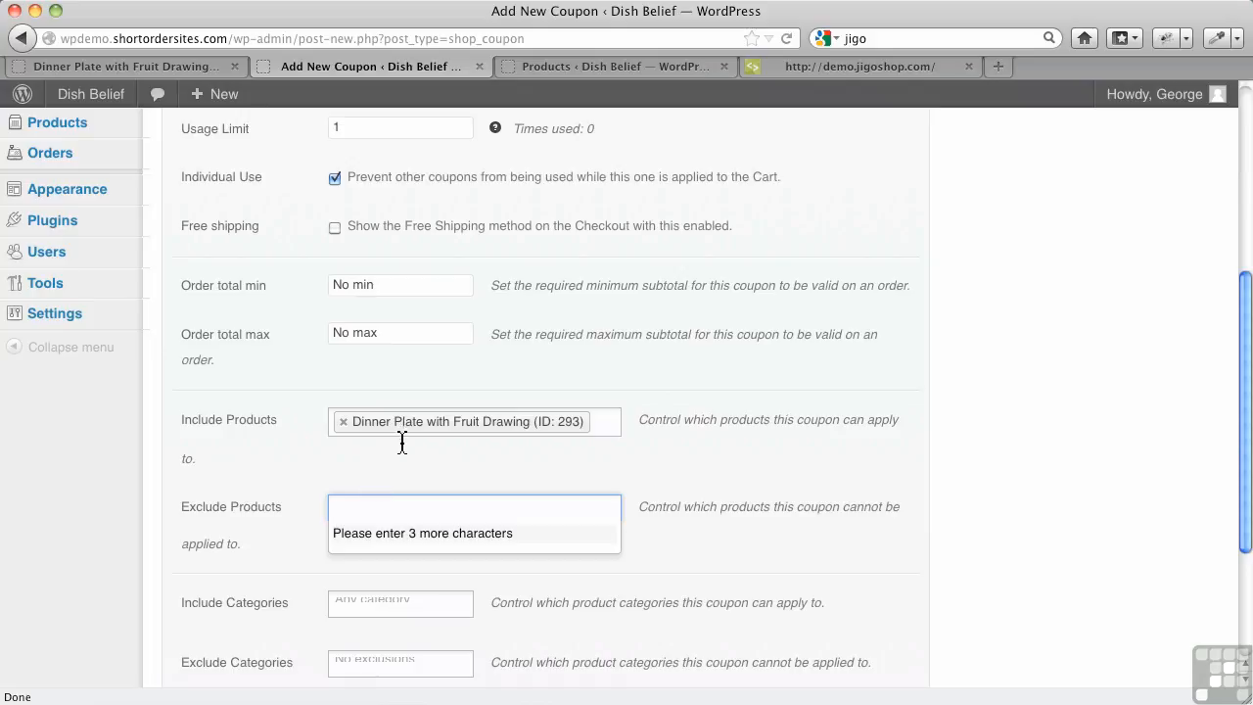
{"action": "left_click", "coordinate": [393, 473]}
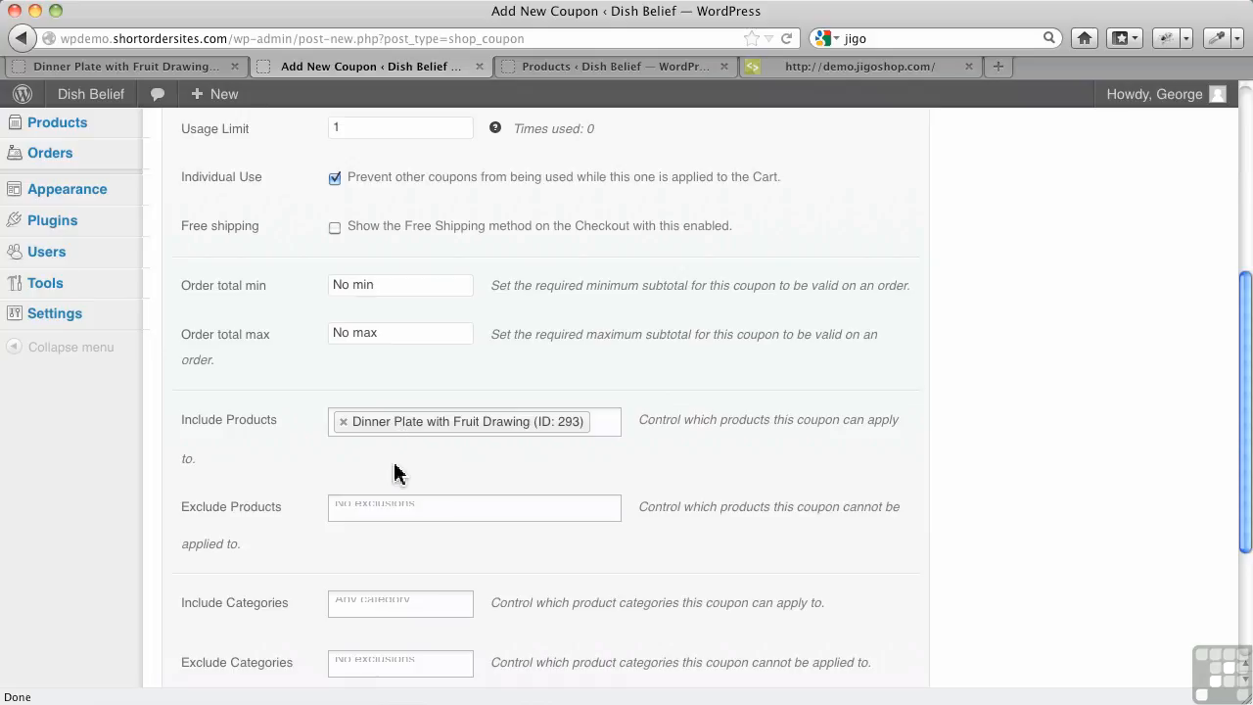
{"action": "scroll", "coordinate": [393, 473], "scroll_direction": "down", "scroll_amount": 5}
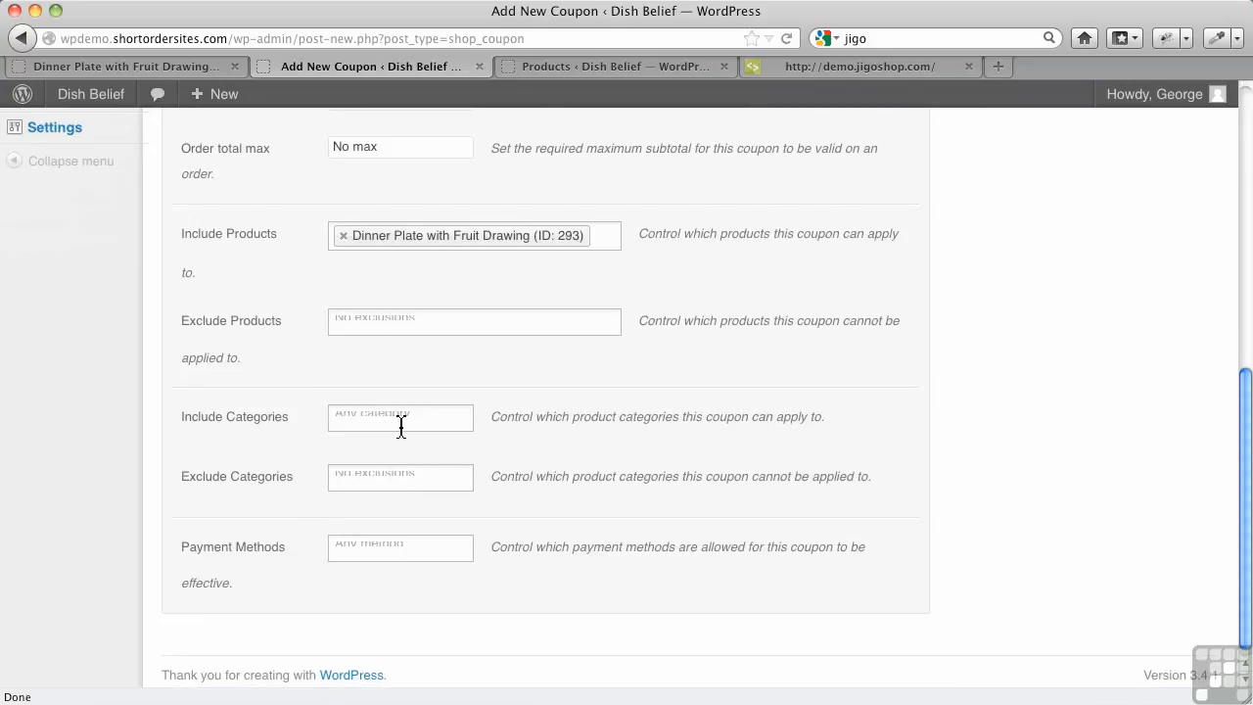
{"action": "left_click", "coordinate": [401, 419]}
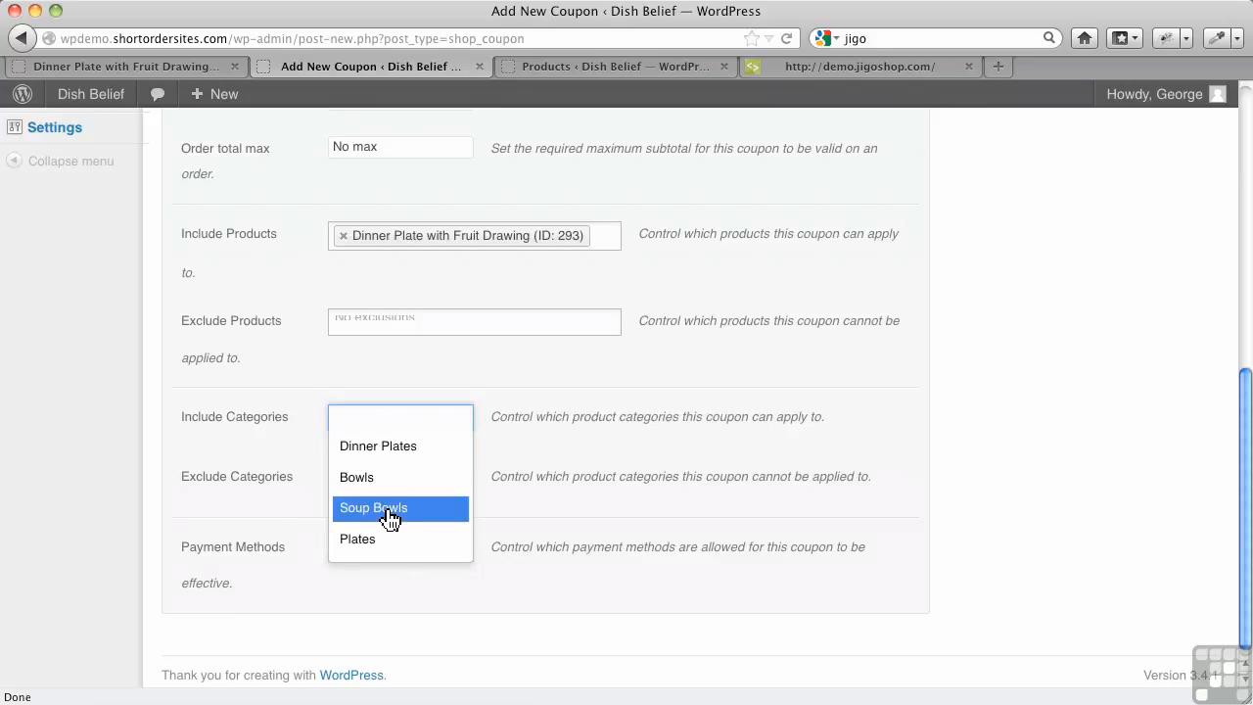
{"action": "left_click", "coordinate": [376, 379]}
{"action": "scroll", "coordinate": [353, 484], "scroll_direction": "down", "scroll_amount": 1}
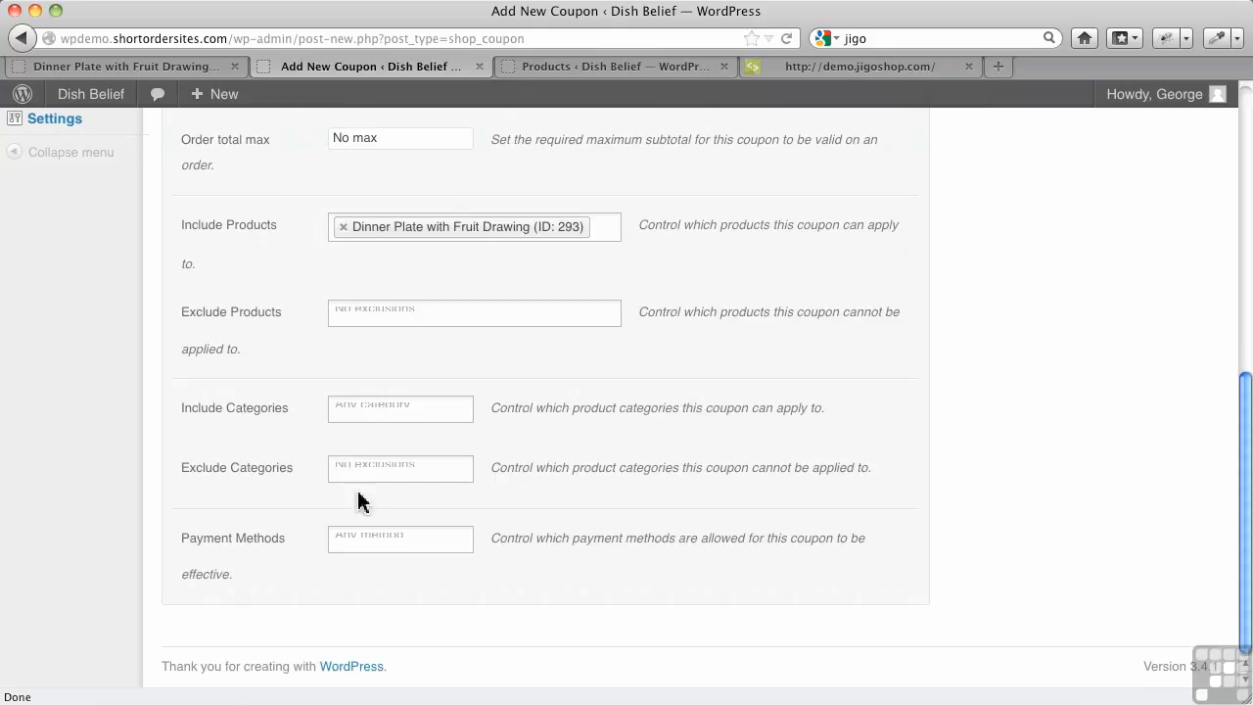
{"action": "left_click", "coordinate": [389, 546]}
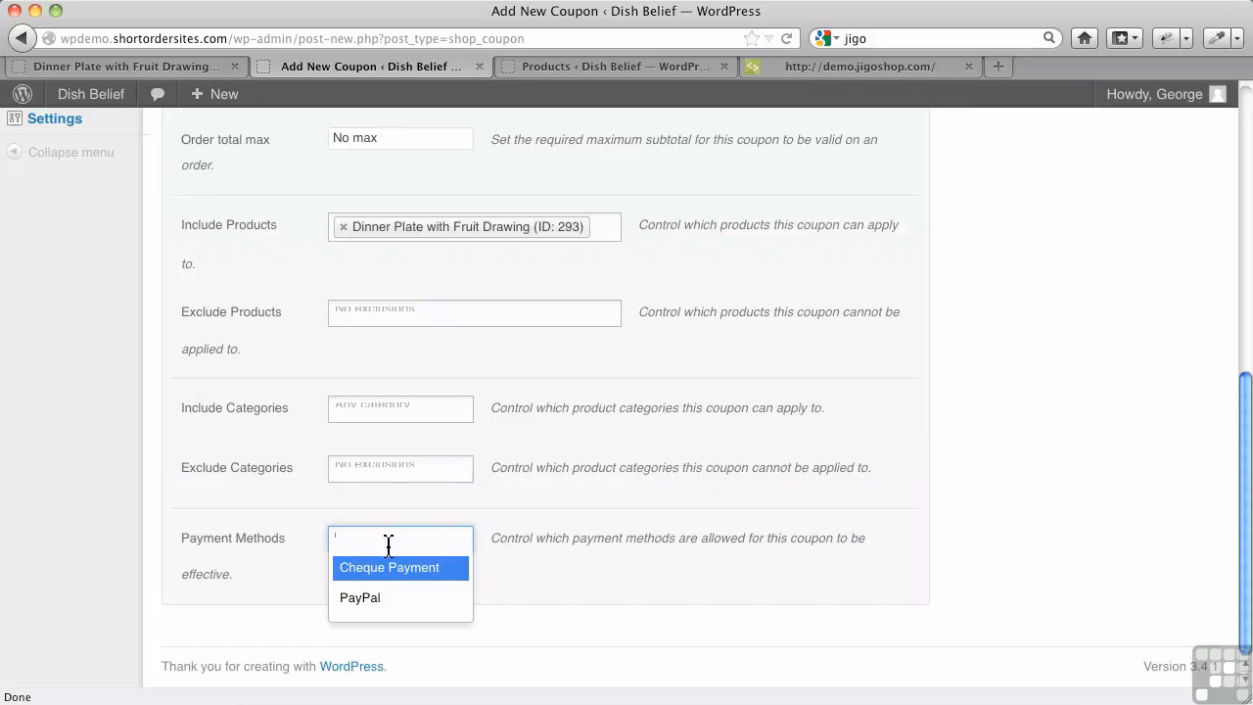
{"action": "left_click", "coordinate": [420, 519]}
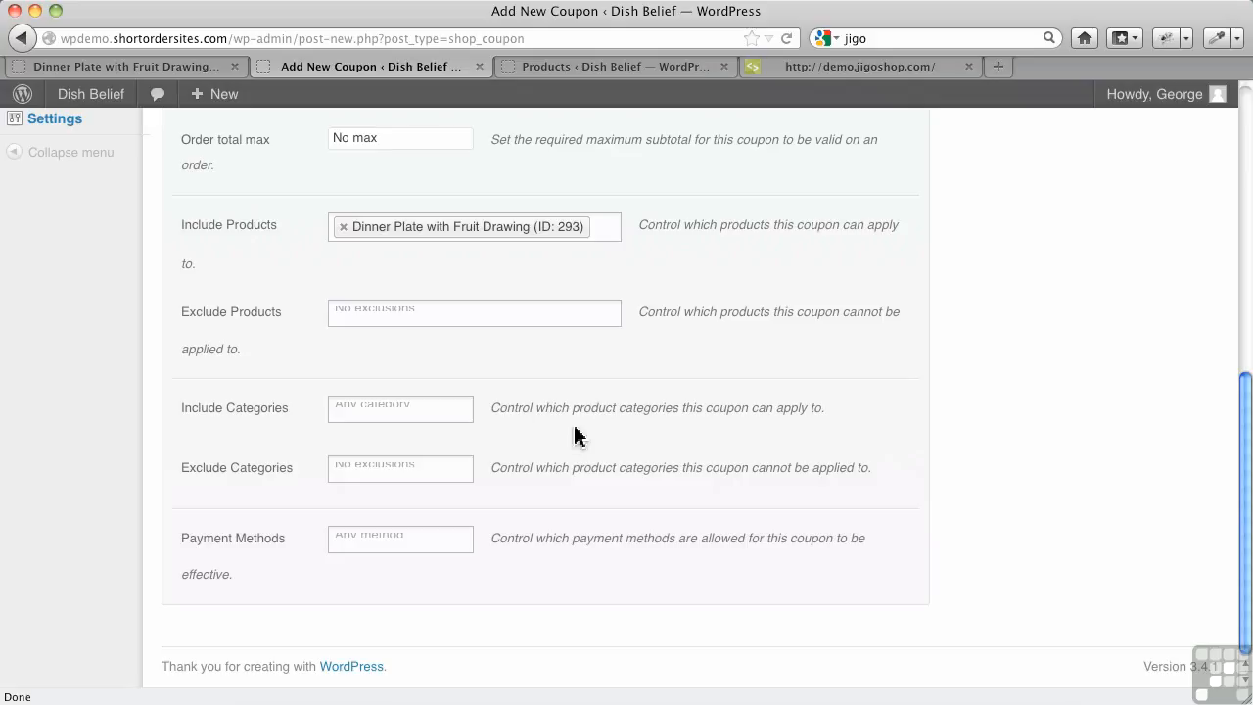
Step: Publish the P78 coupon and open the list of all coupons
{"action": "scroll", "coordinate": [632, 405], "scroll_direction": "up", "scroll_amount": 10}
{"action": "left_click", "coordinate": [1163, 364]}
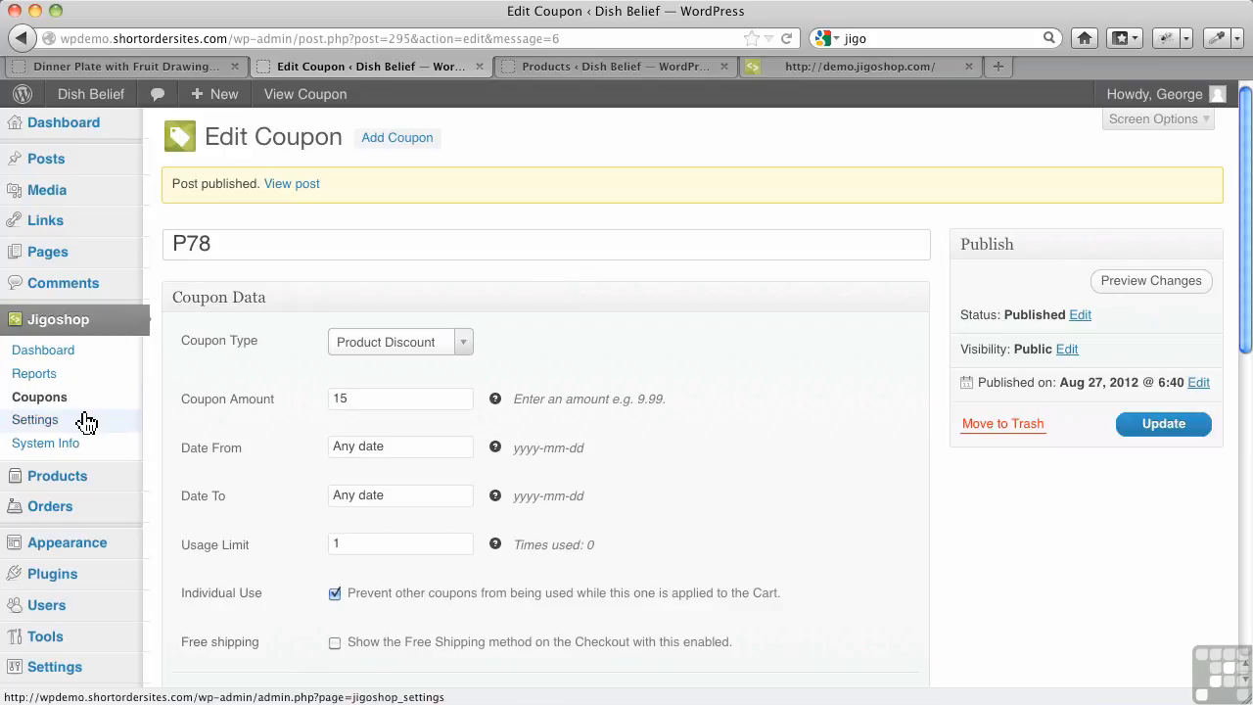
{"action": "left_click", "coordinate": [35, 399]}
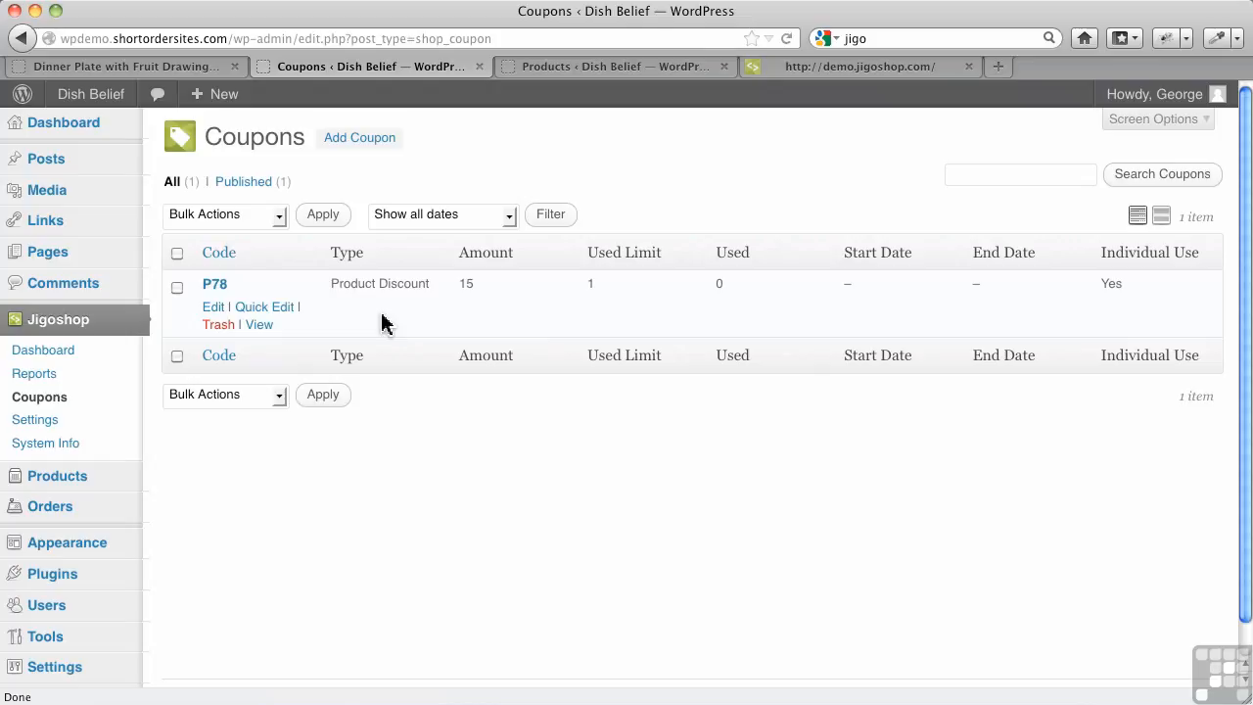
Step: Move the P78 coupon to the trash and show the trashed coupons
{"action": "left_click", "coordinate": [221, 329]}
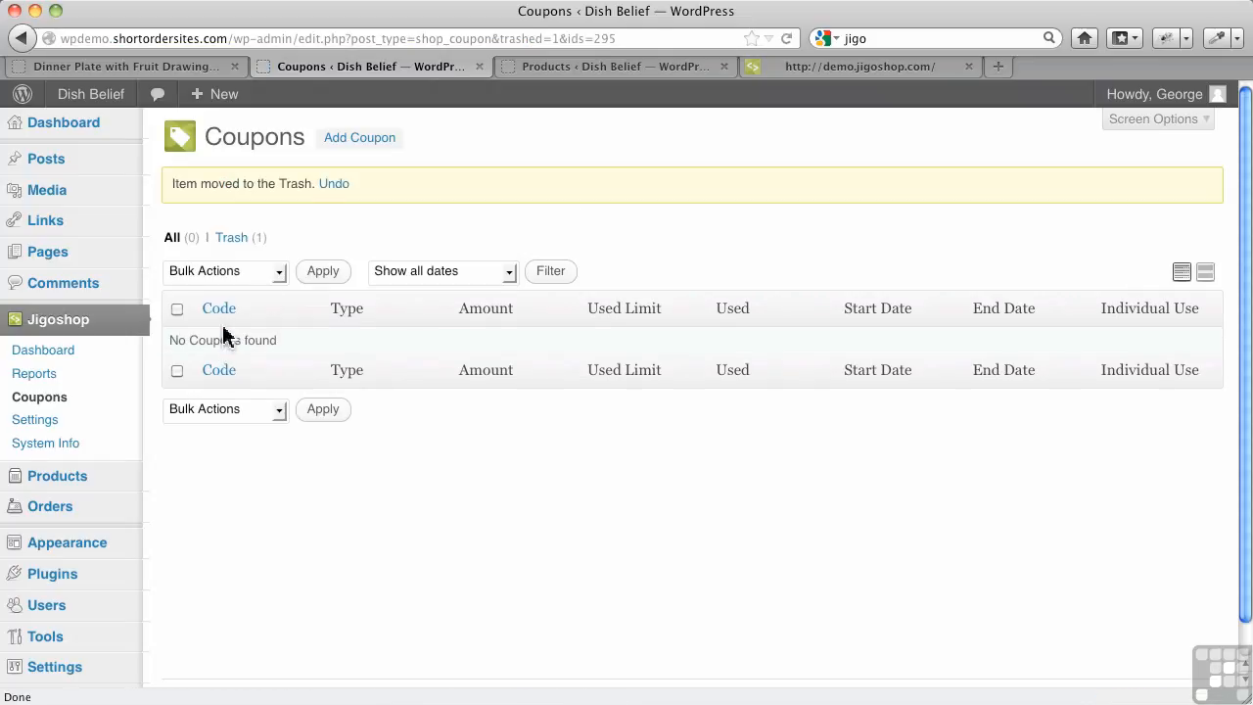
{"action": "left_click", "coordinate": [248, 253]}
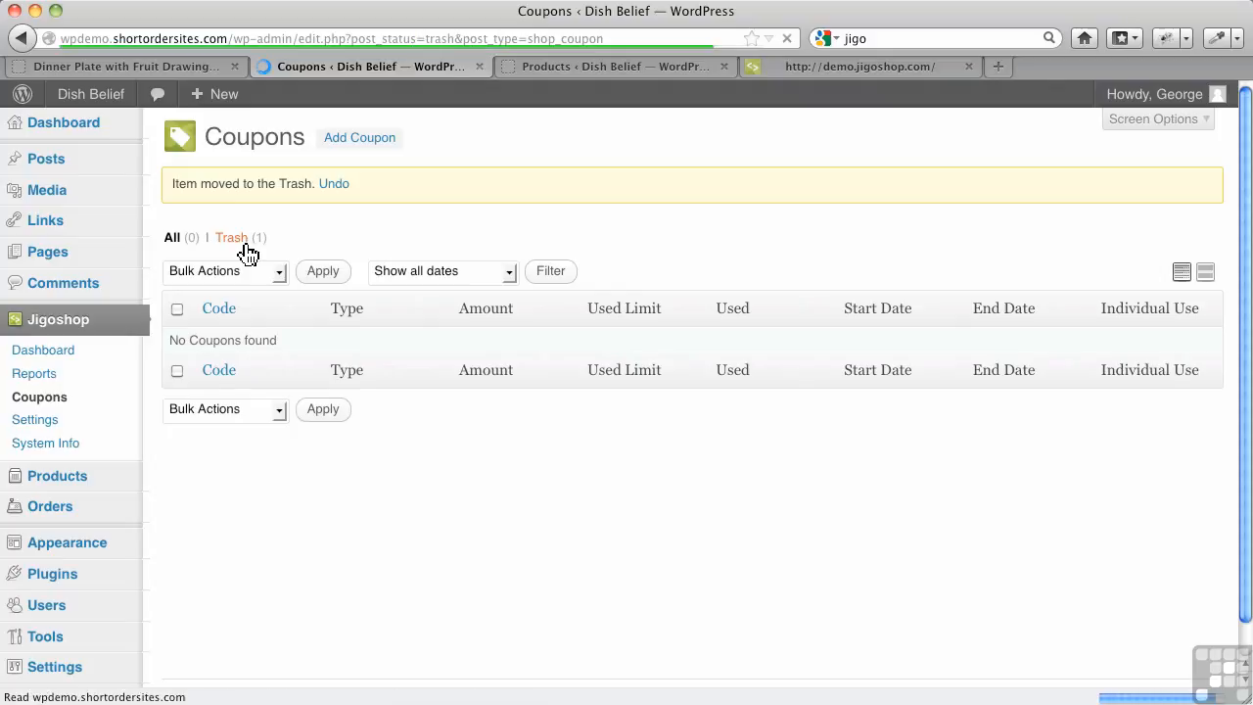
{"action": "mouse_move", "coordinate": [391, 308]}
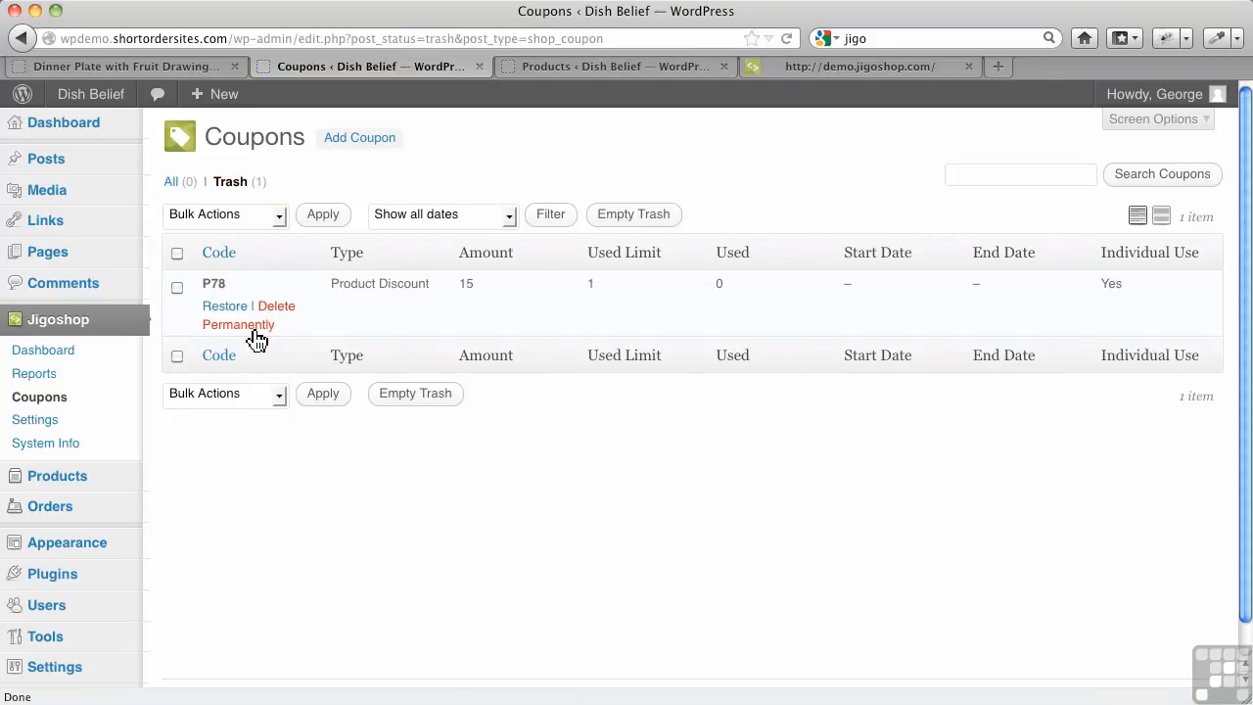